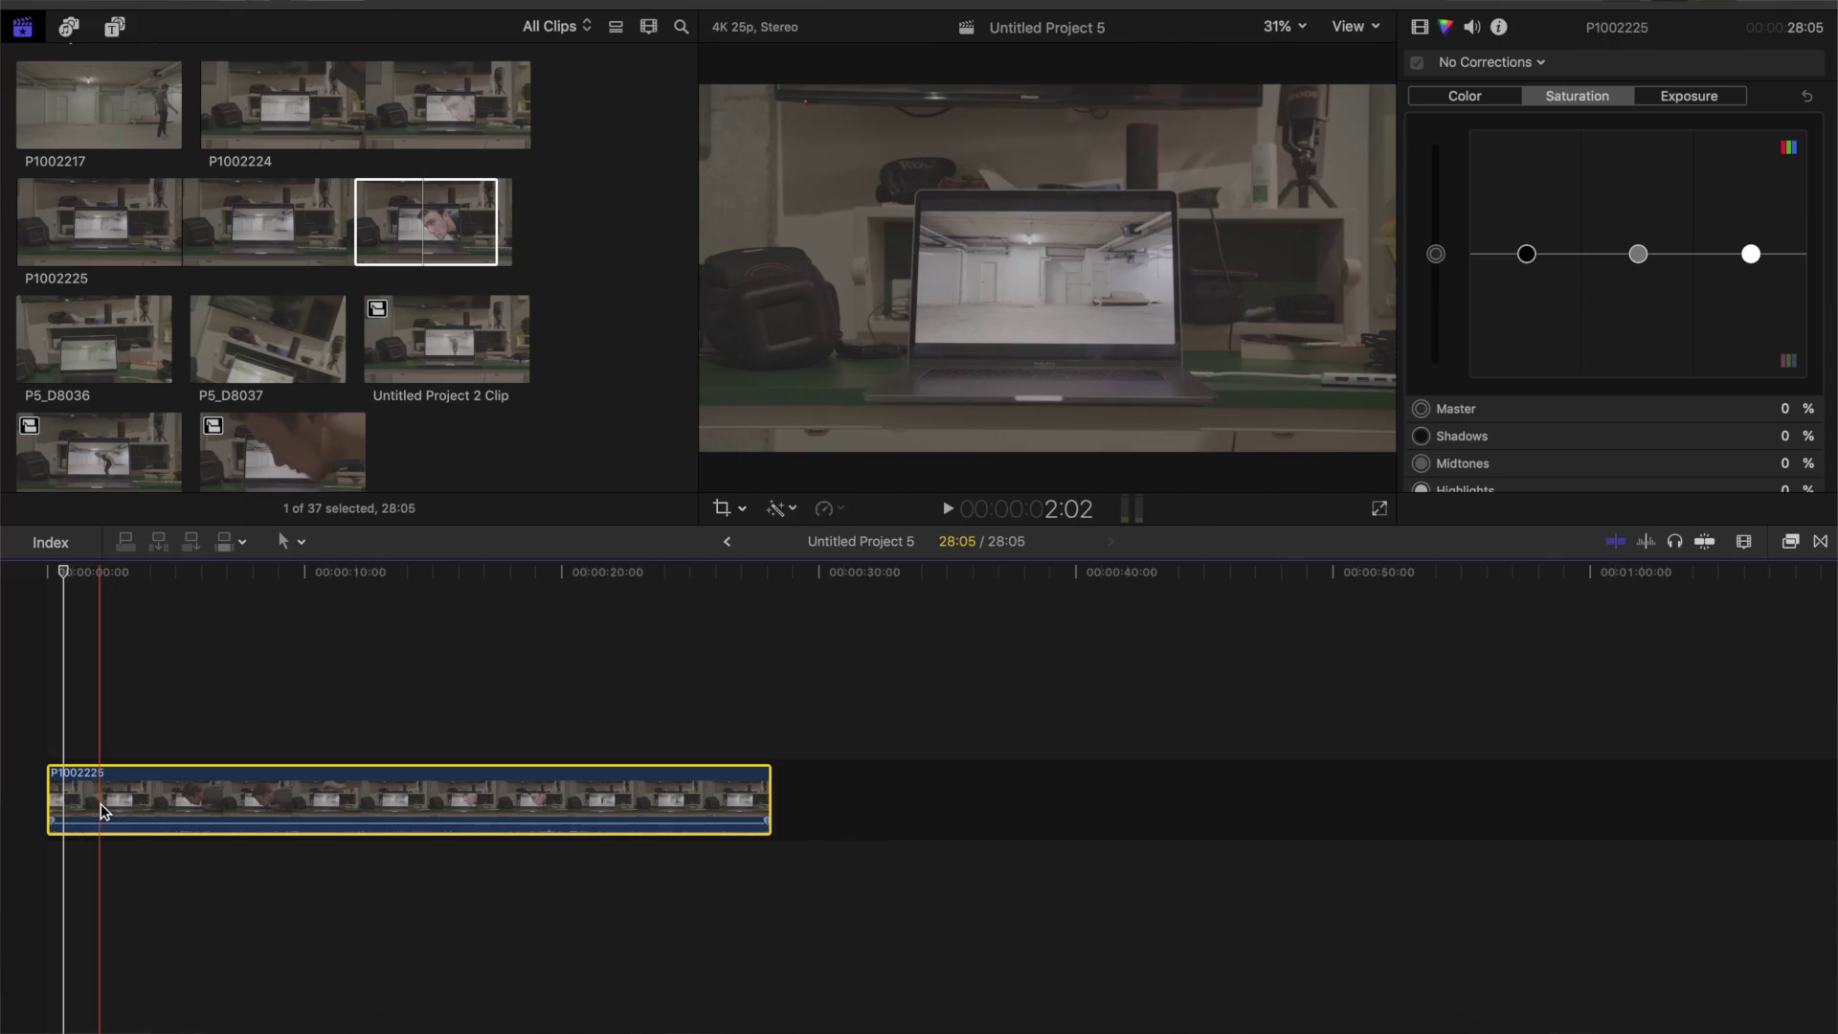
Blade P1002225 just after its start and delete the short opening piece, leaving 26:03.
{"action": "key", "text": "b"}
{"action": "left_click", "coordinate": [101, 802]}
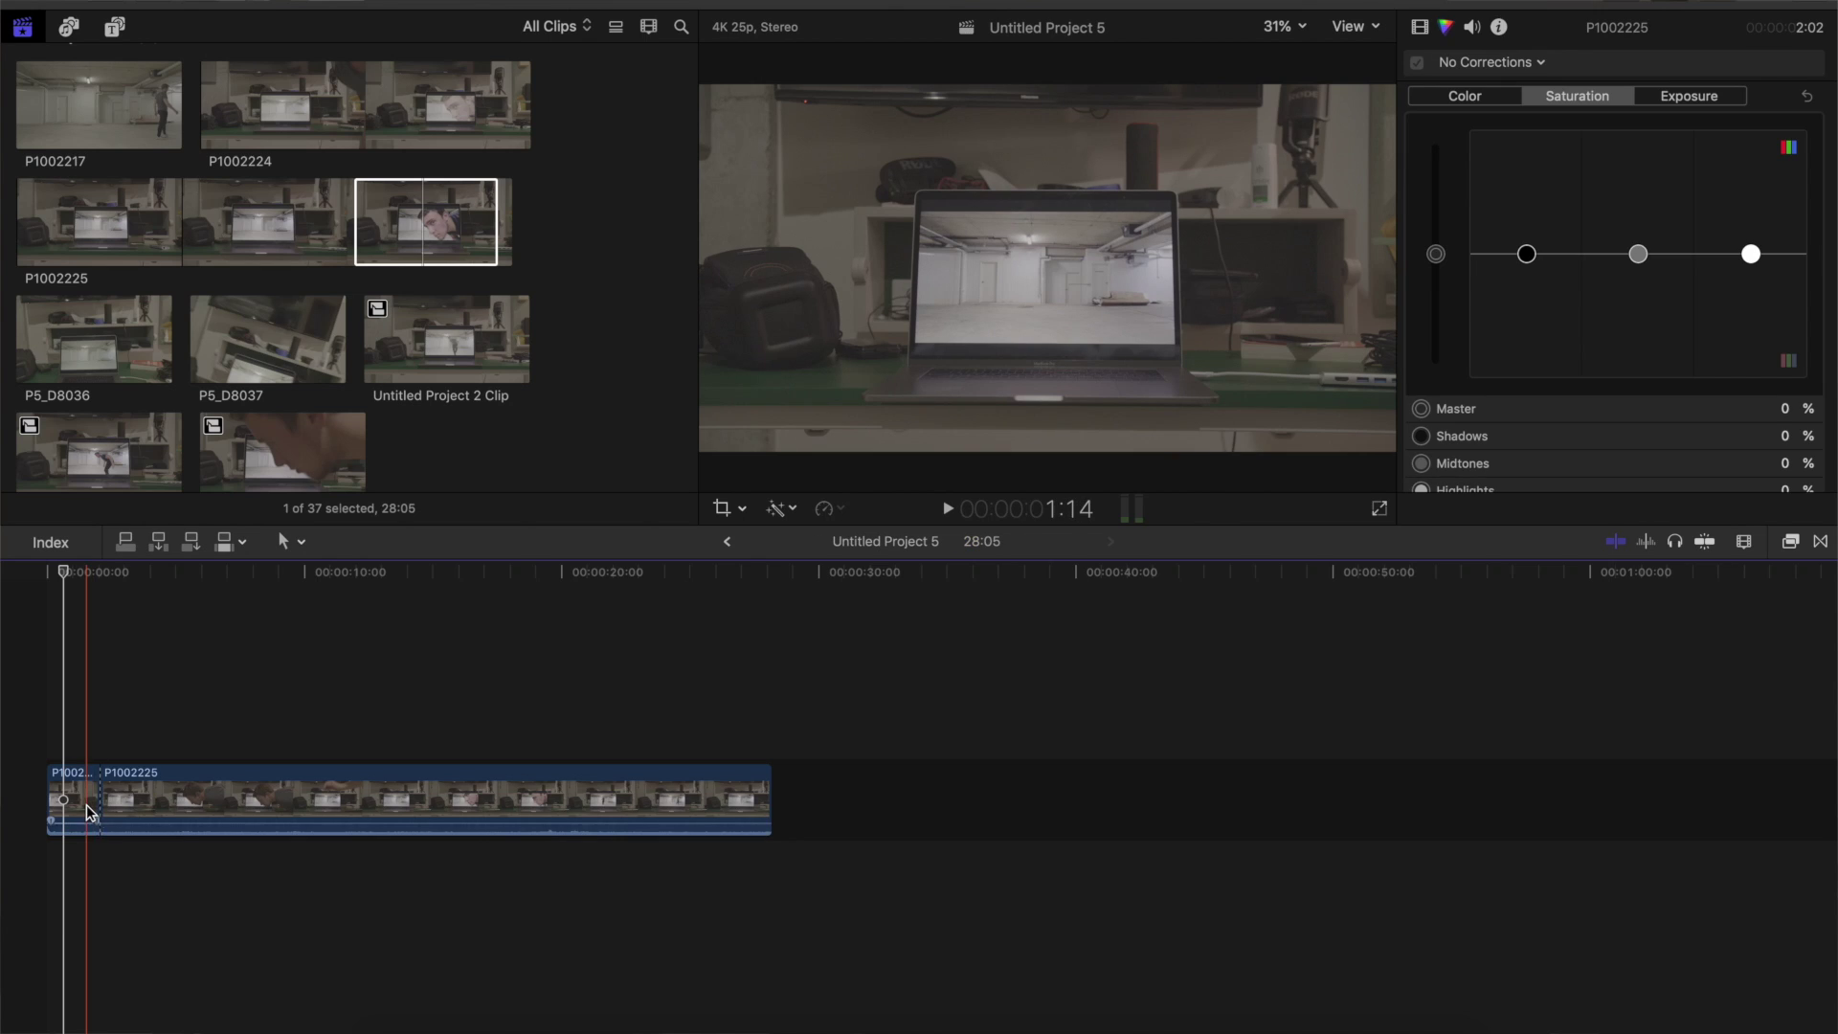
{"action": "left_click", "coordinate": [89, 811]}
{"action": "key", "text": "Delete"}
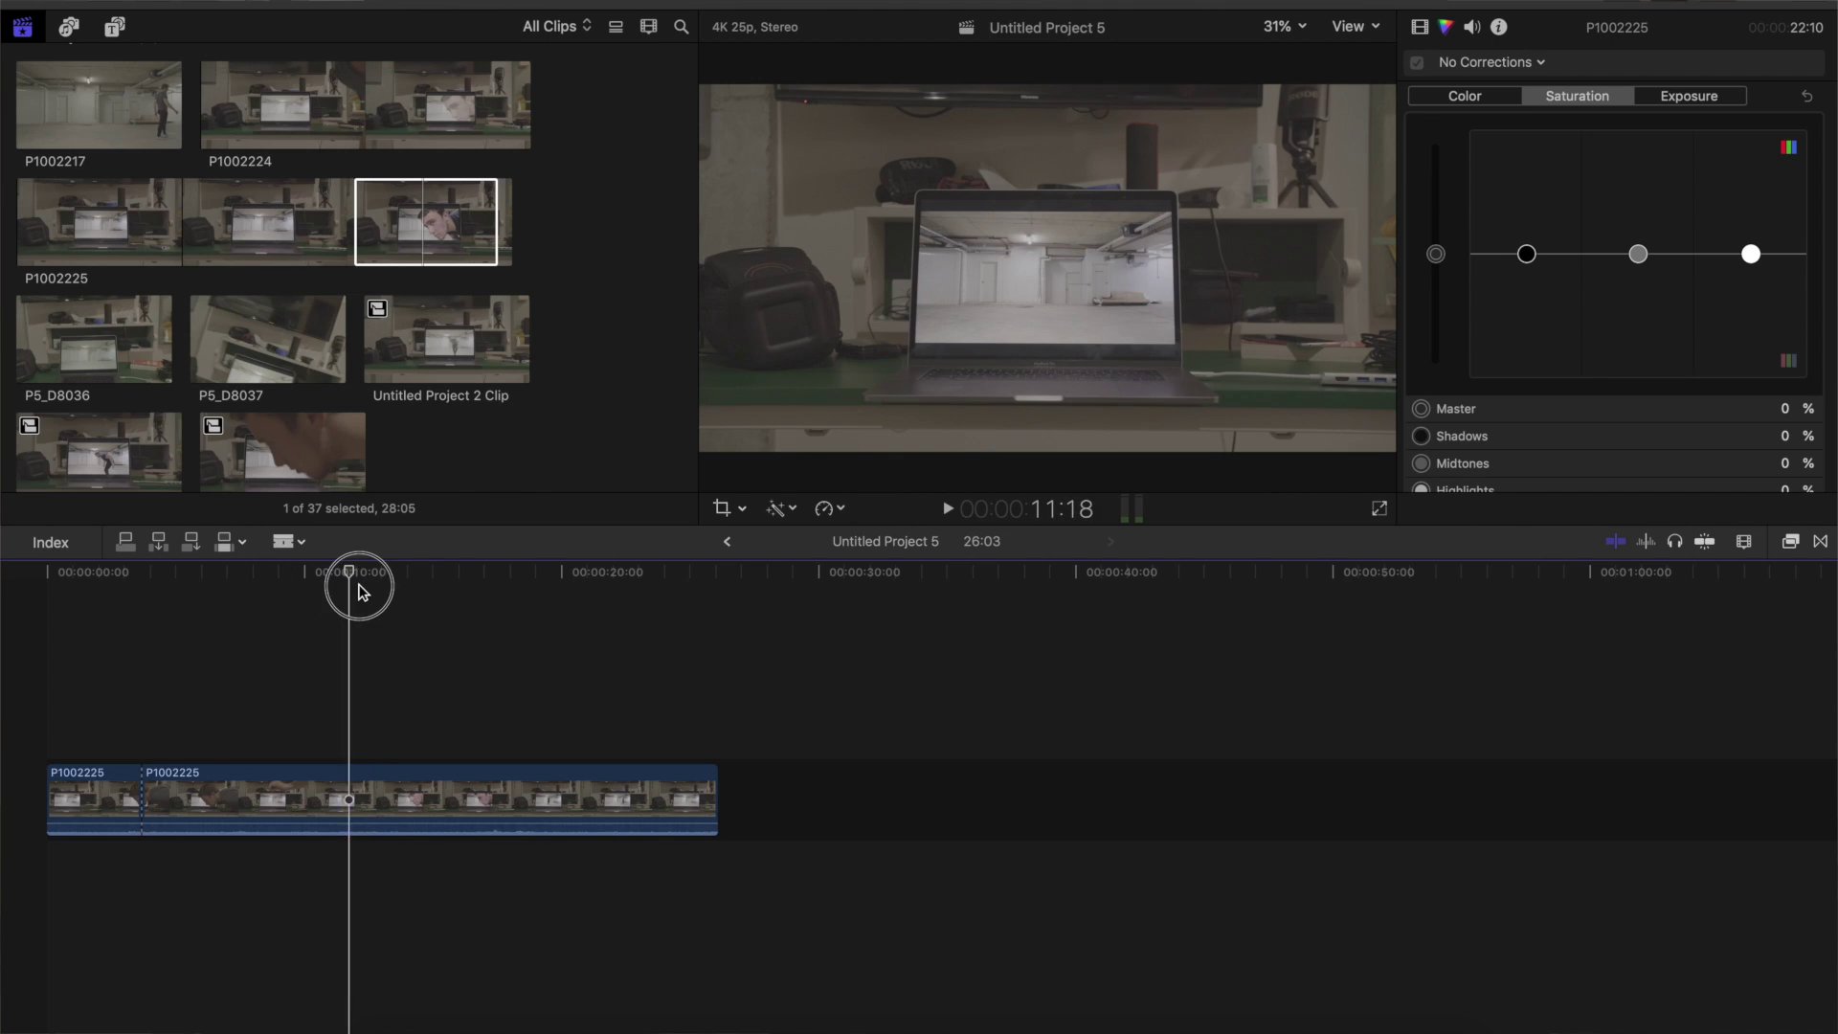
Blade around the long middle stretch of P1002225 and delete it, shrinking the project from 26:03 to 13:03.
{"action": "left_click_drag", "start_coordinate": [413, 595], "coordinate": [289, 697]}
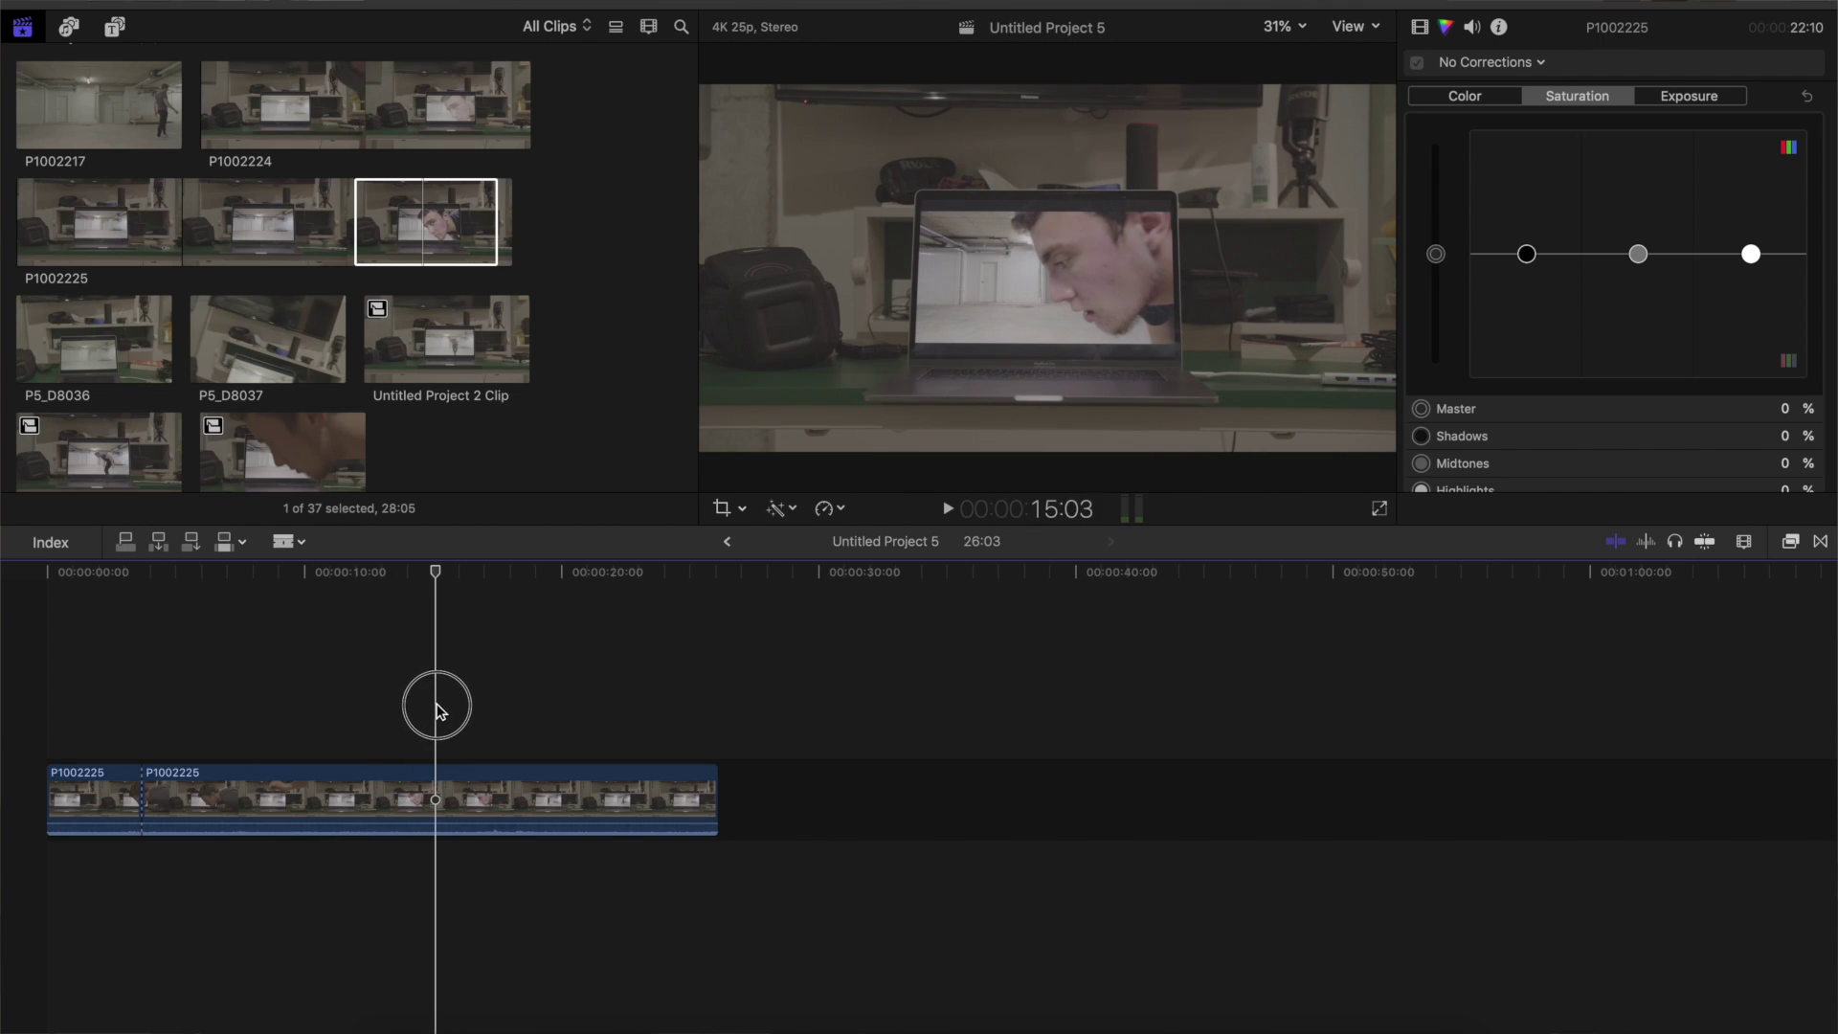
{"action": "left_click_drag", "start_coordinate": [436, 709], "coordinate": [458, 725]}
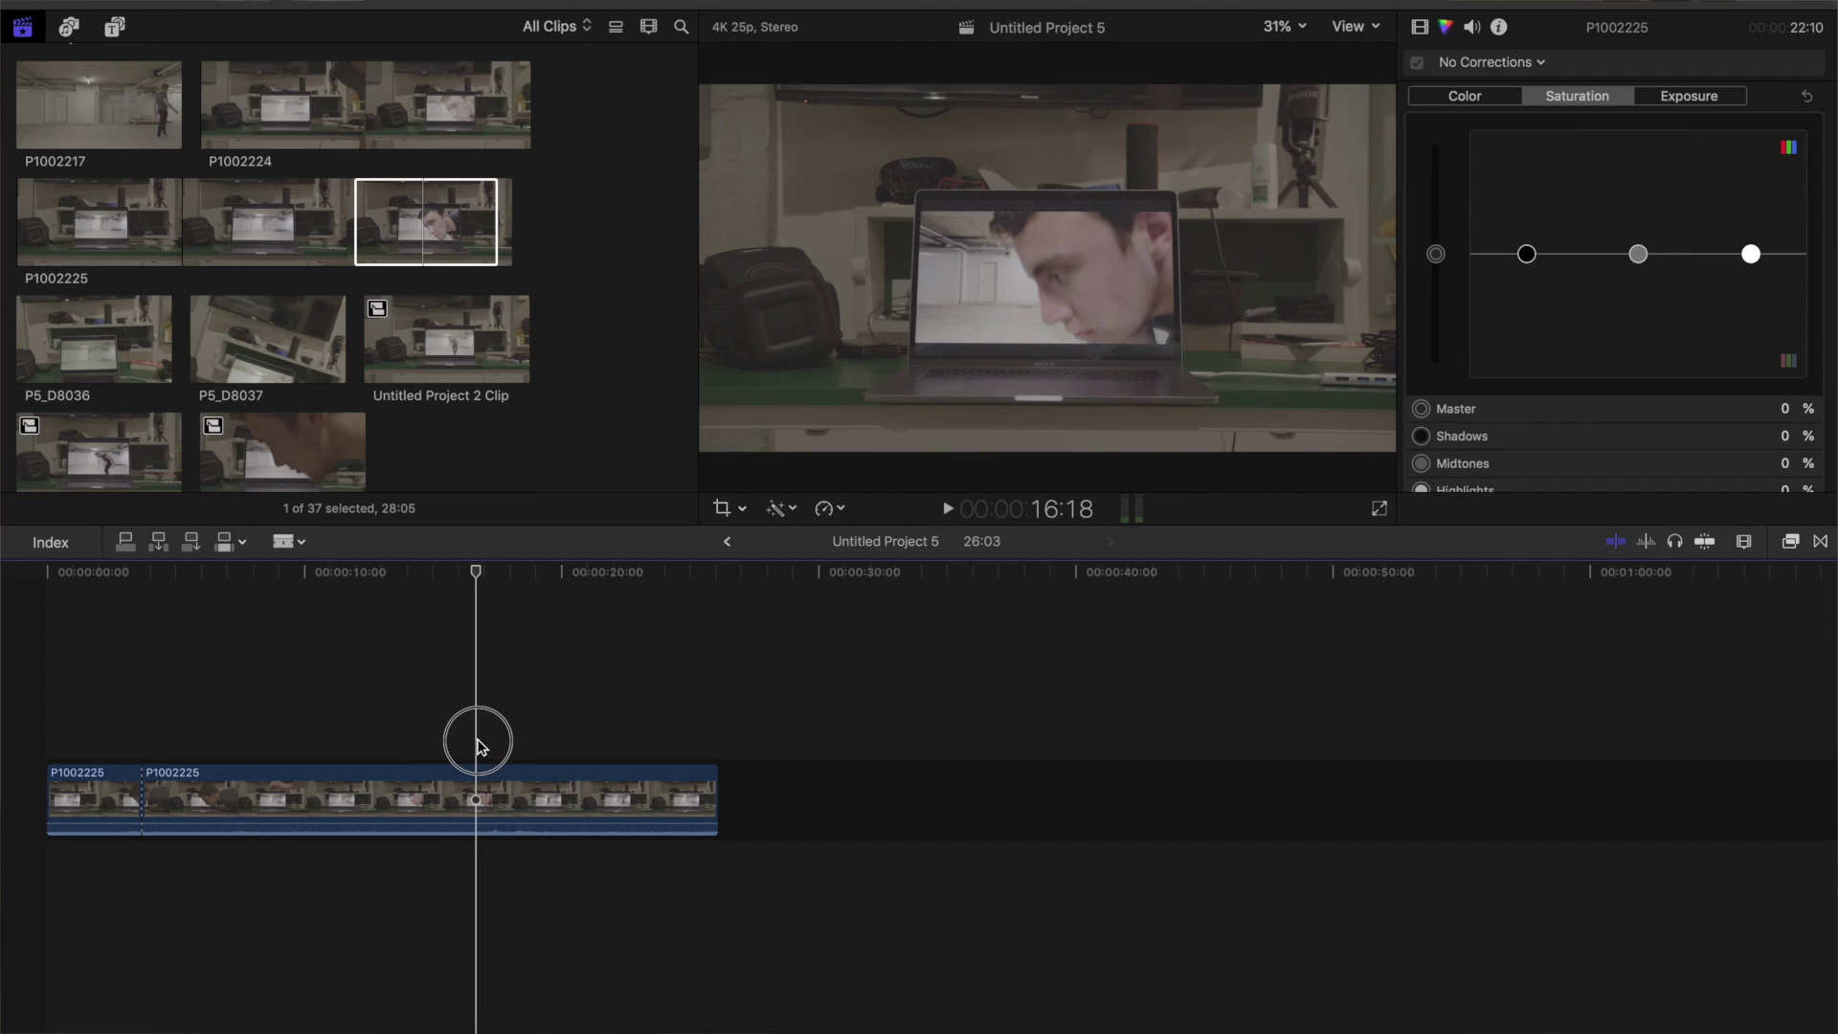
{"action": "key", "text": "super+b"}
{"action": "key", "text": "a"}
{"action": "left_click", "coordinate": [435, 809]}
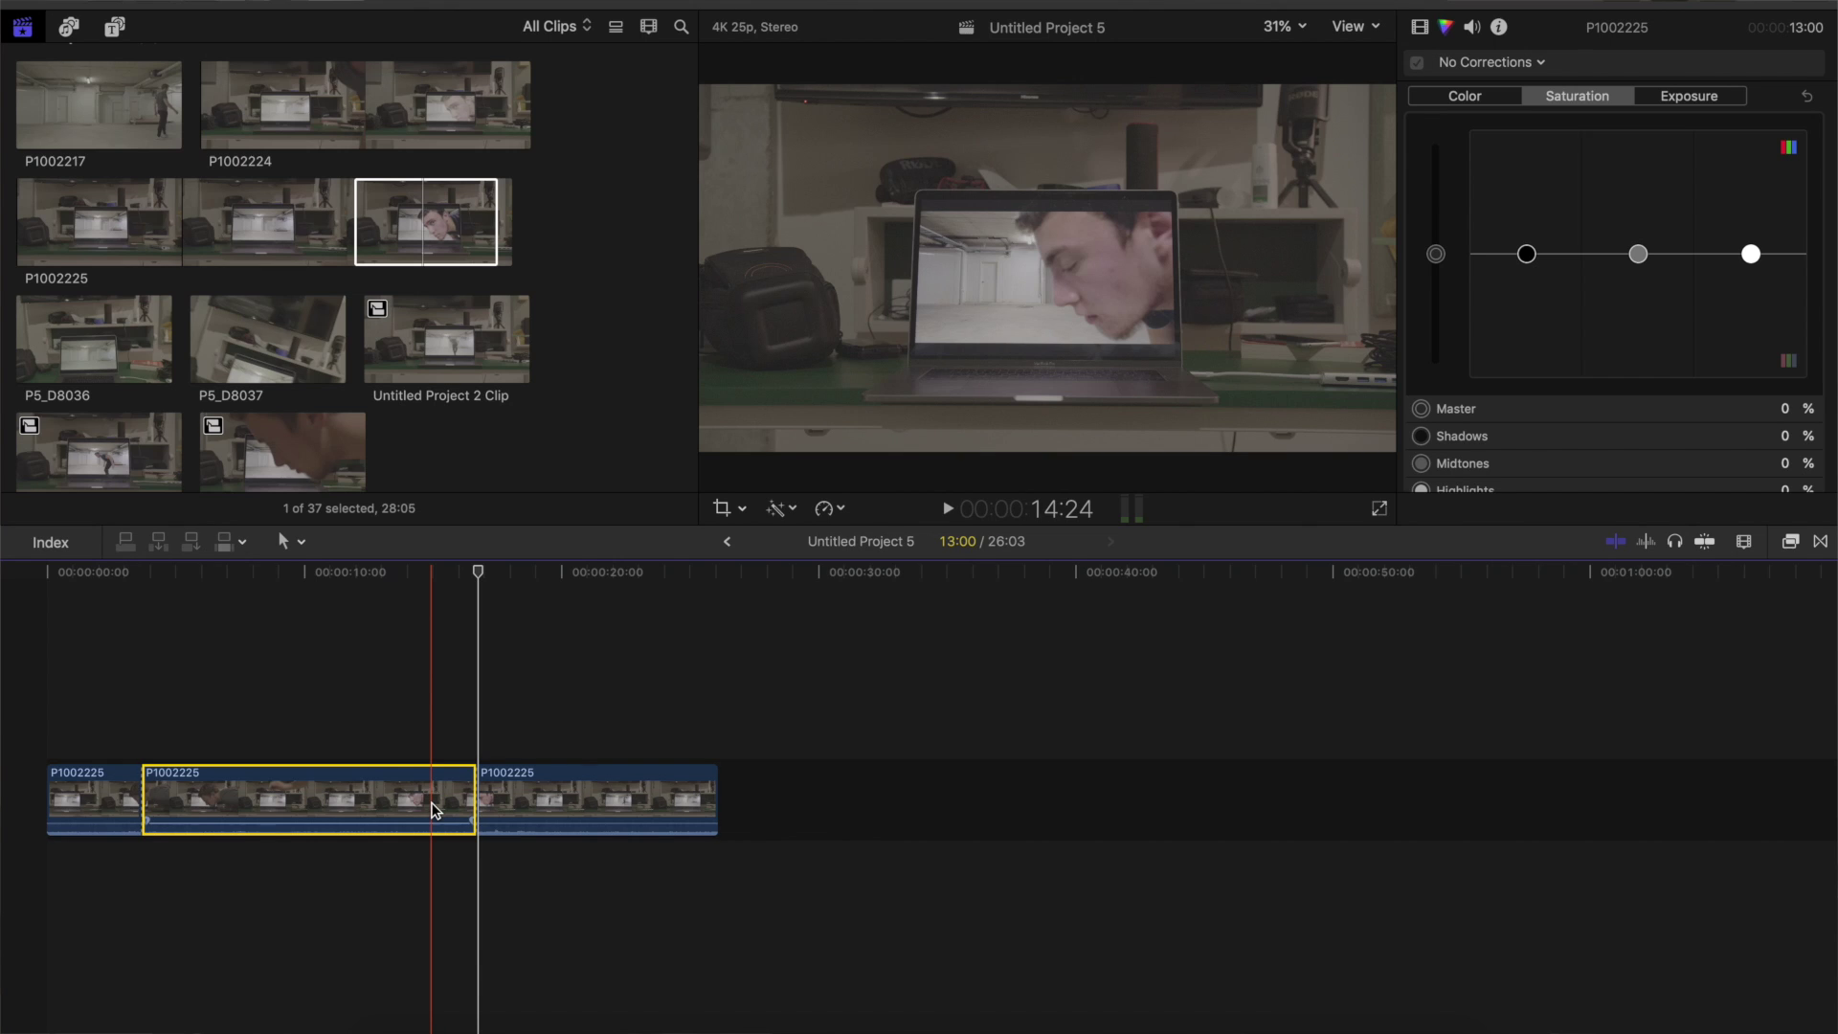
{"action": "key", "text": "Delete"}
{"action": "key", "text": "space"}
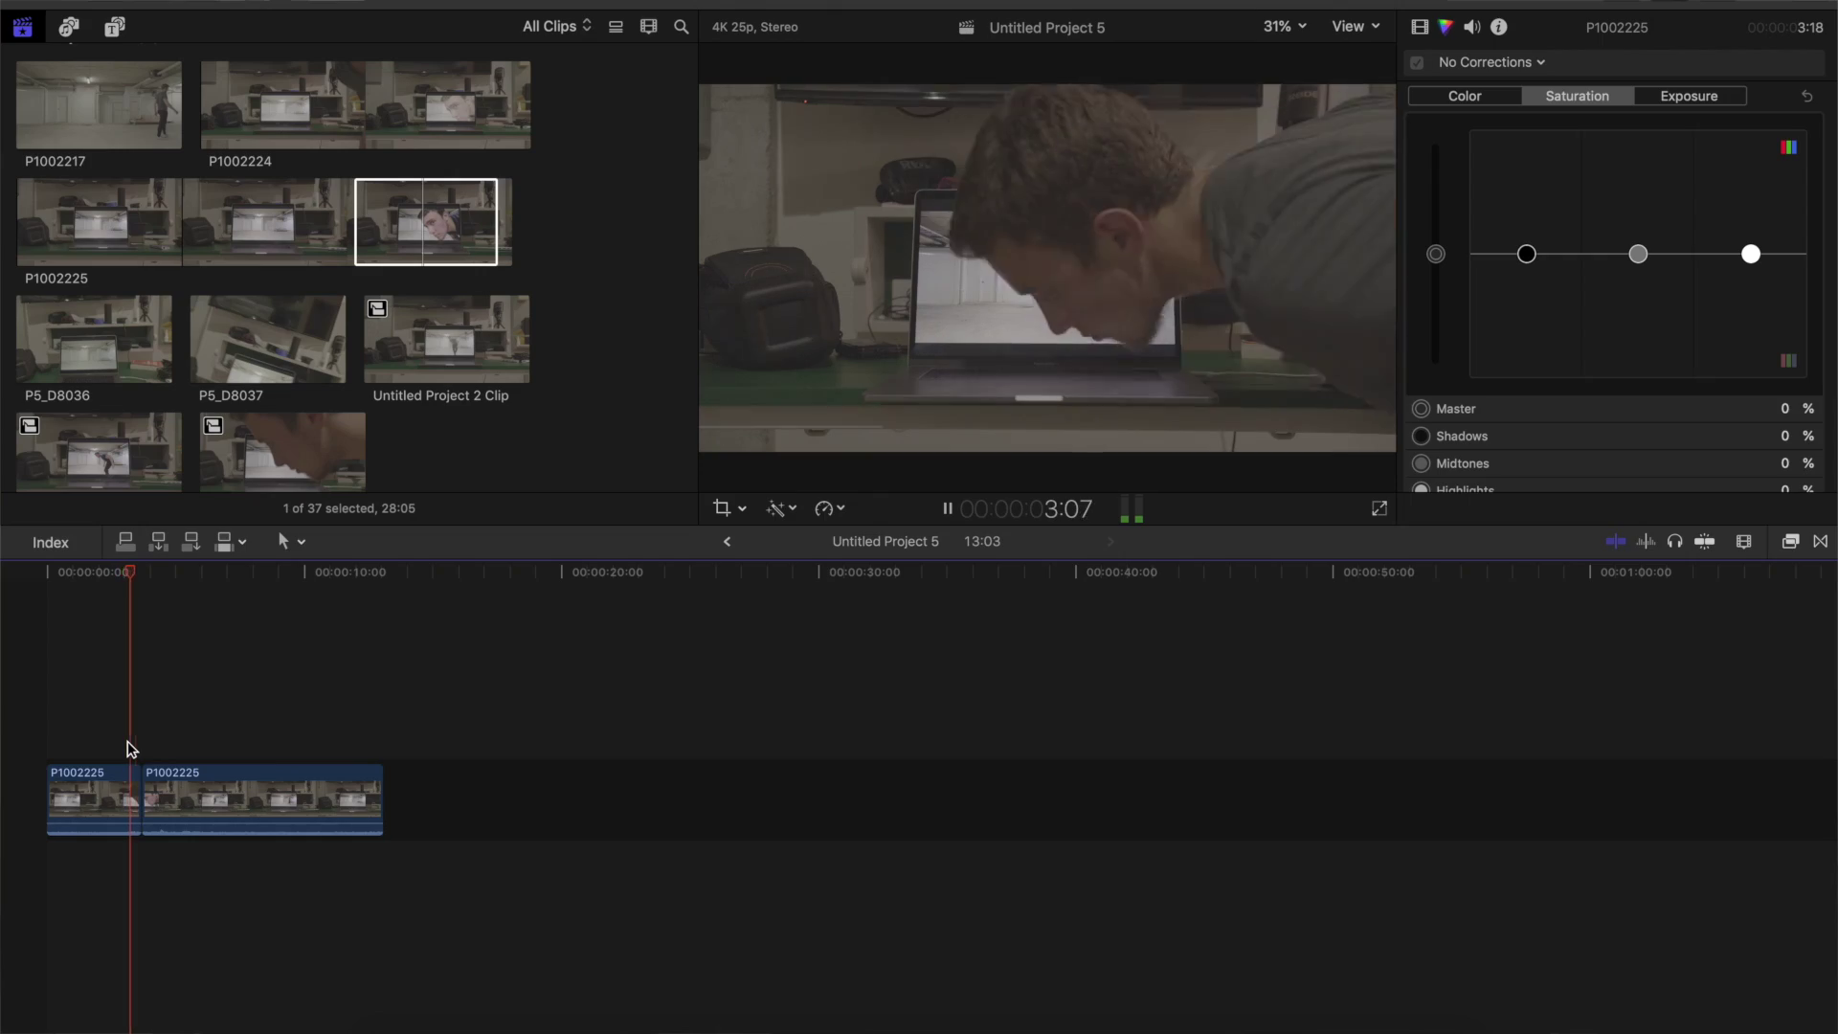
Move the edit point between the two P1002225 pieces one frame earlier.
{"action": "key", "text": "super+equal"}
{"action": "key", "text": "space"}
{"action": "key", "text": "super+equal"}
{"action": "left_click", "coordinate": [245, 804]}
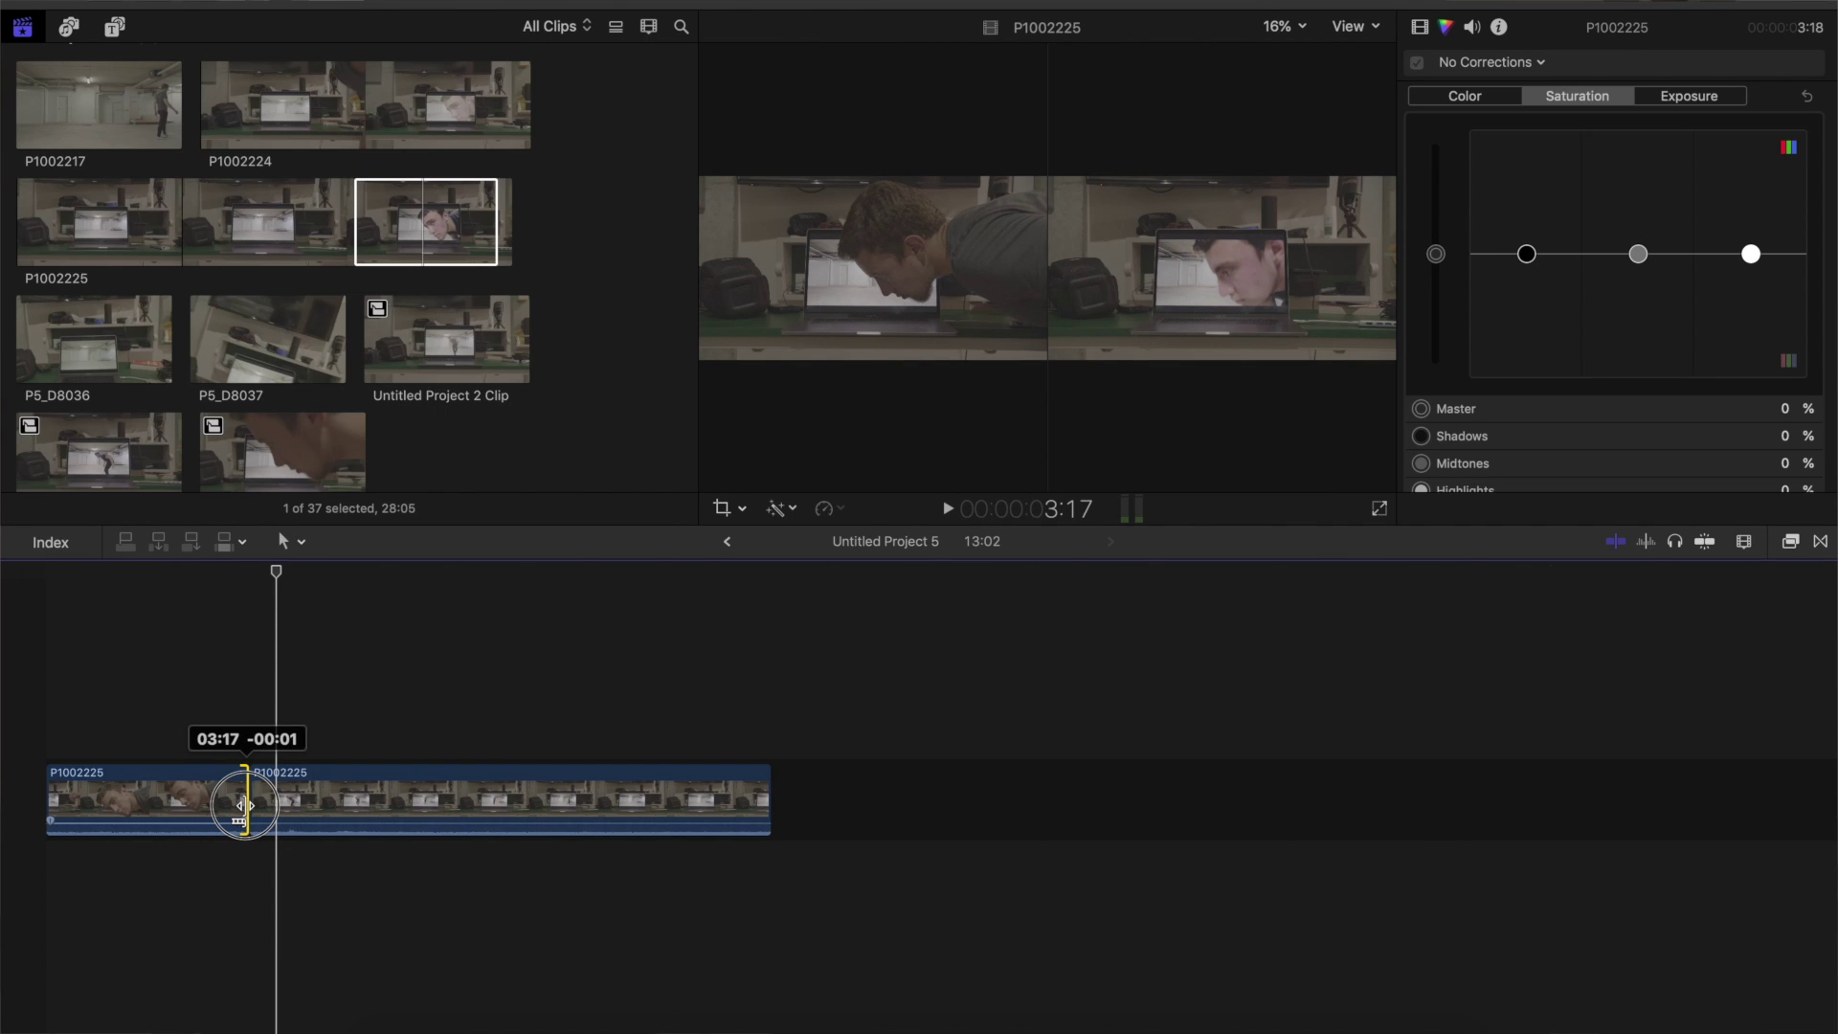
{"action": "left_click_drag", "start_coordinate": [241, 806], "coordinate": [238, 806]}
{"action": "key", "text": "super+equal"}
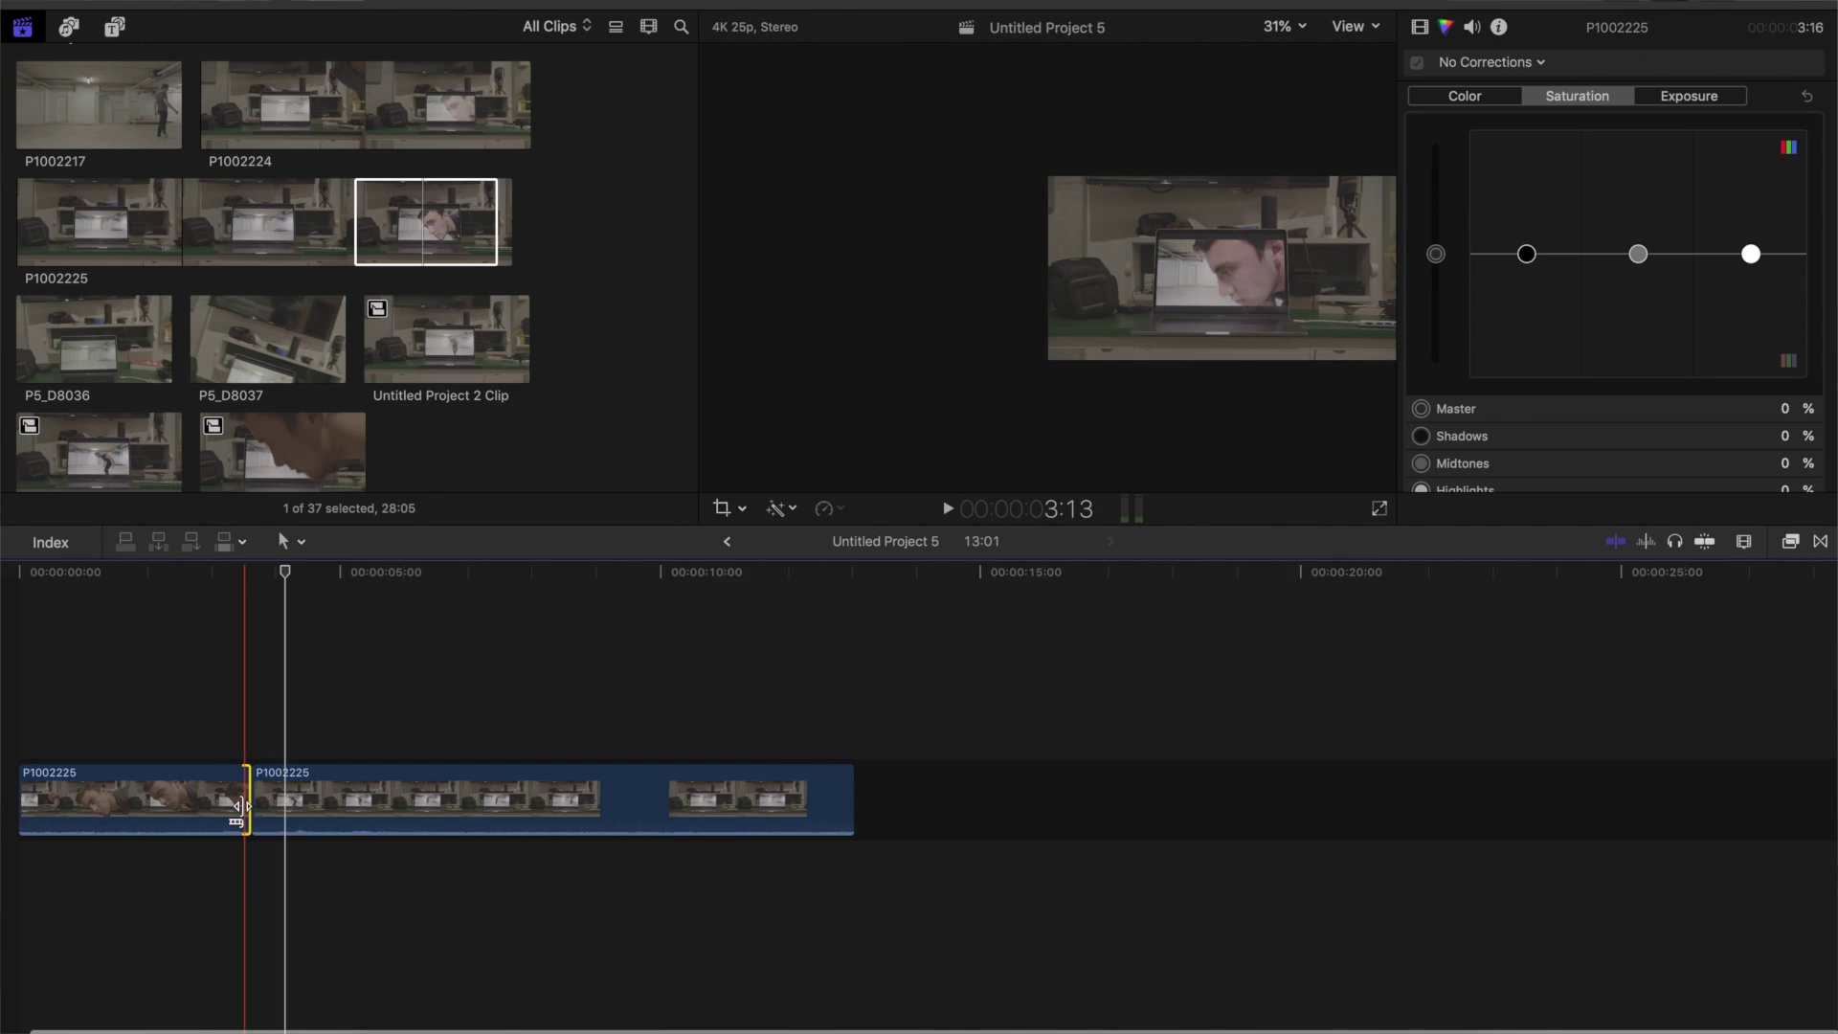
Place the playhead on the first clip where the speed change should begin and open the Retime menu.
{"action": "left_click", "coordinate": [233, 804]}
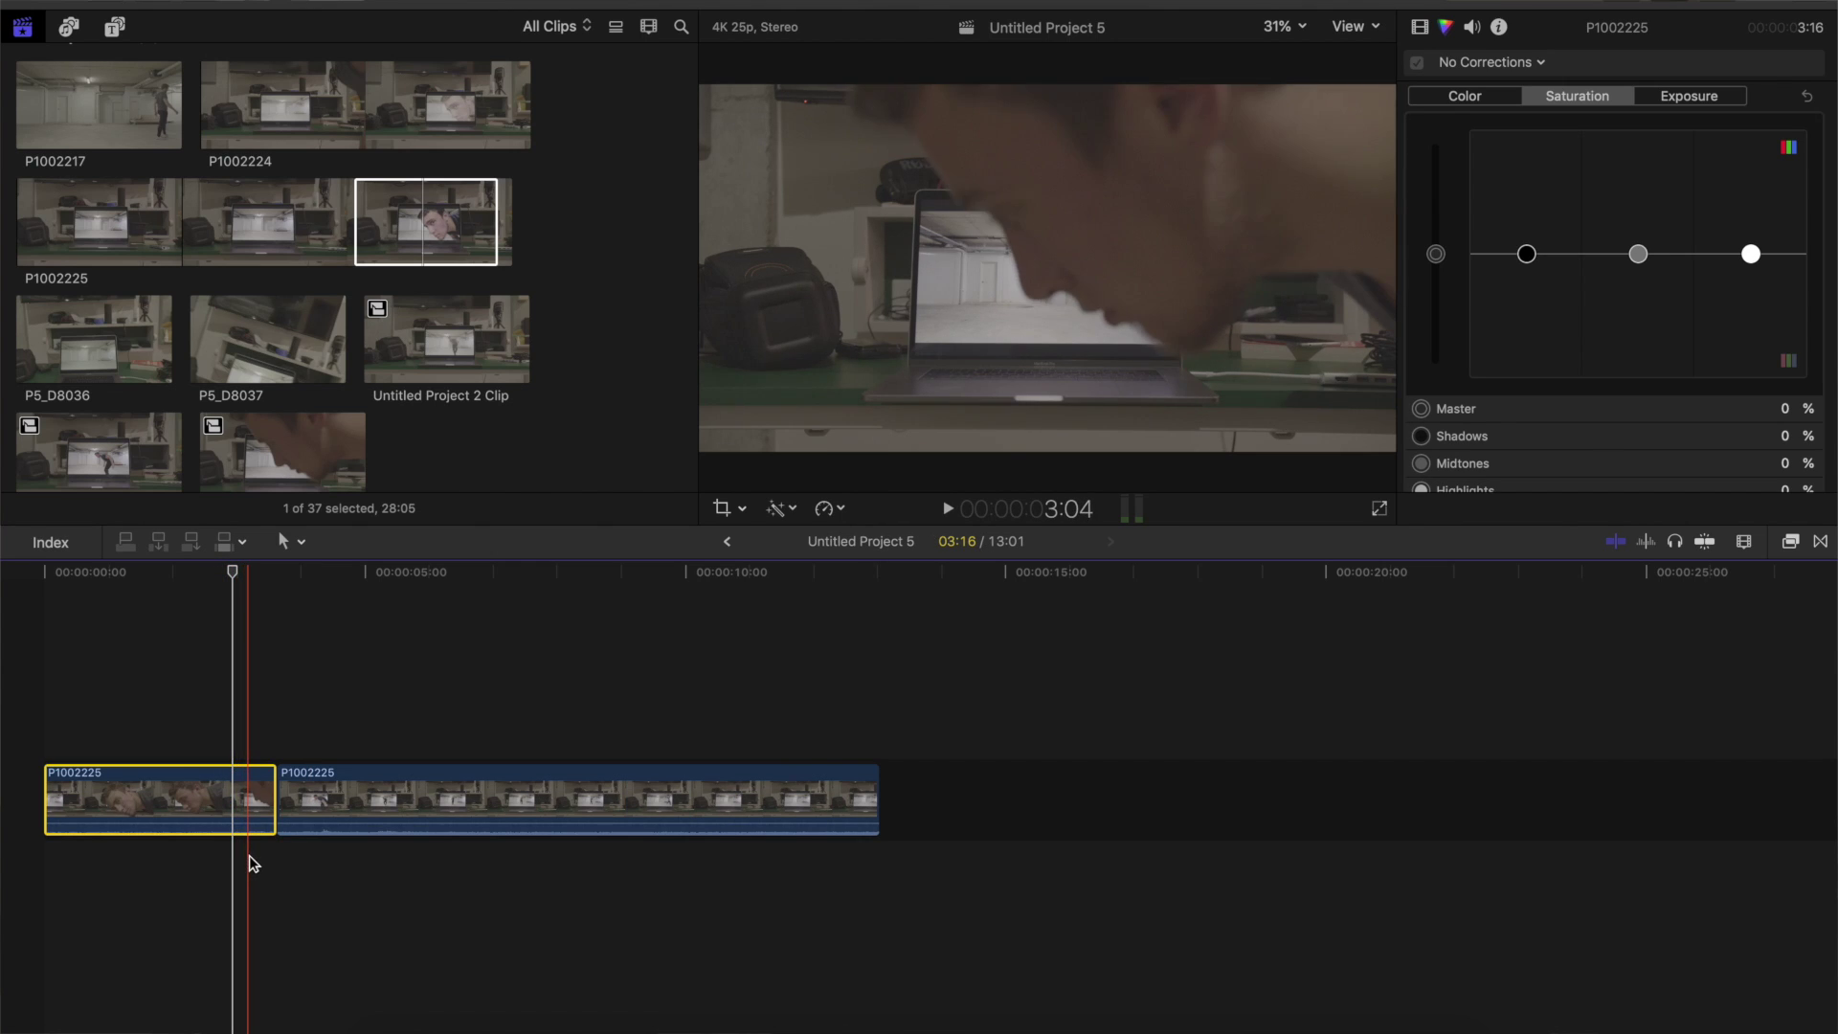
{"action": "left_click", "coordinate": [256, 861]}
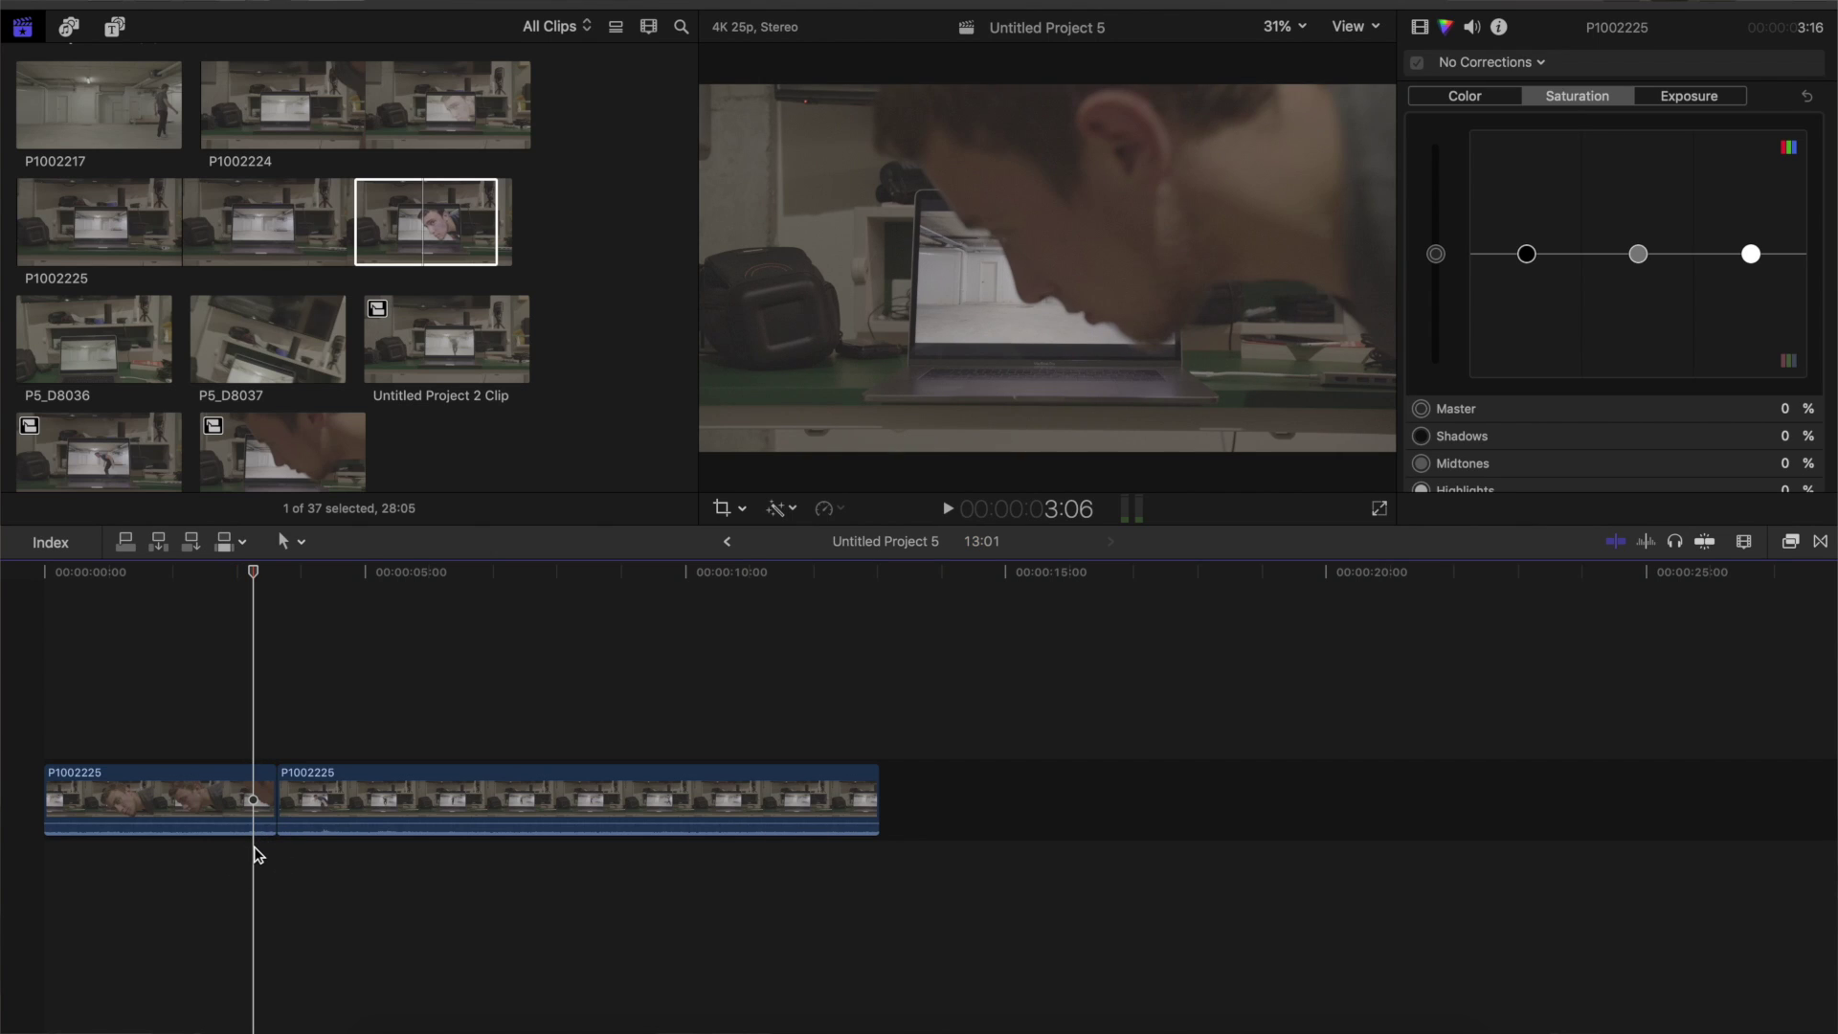
{"action": "left_click", "coordinate": [258, 852]}
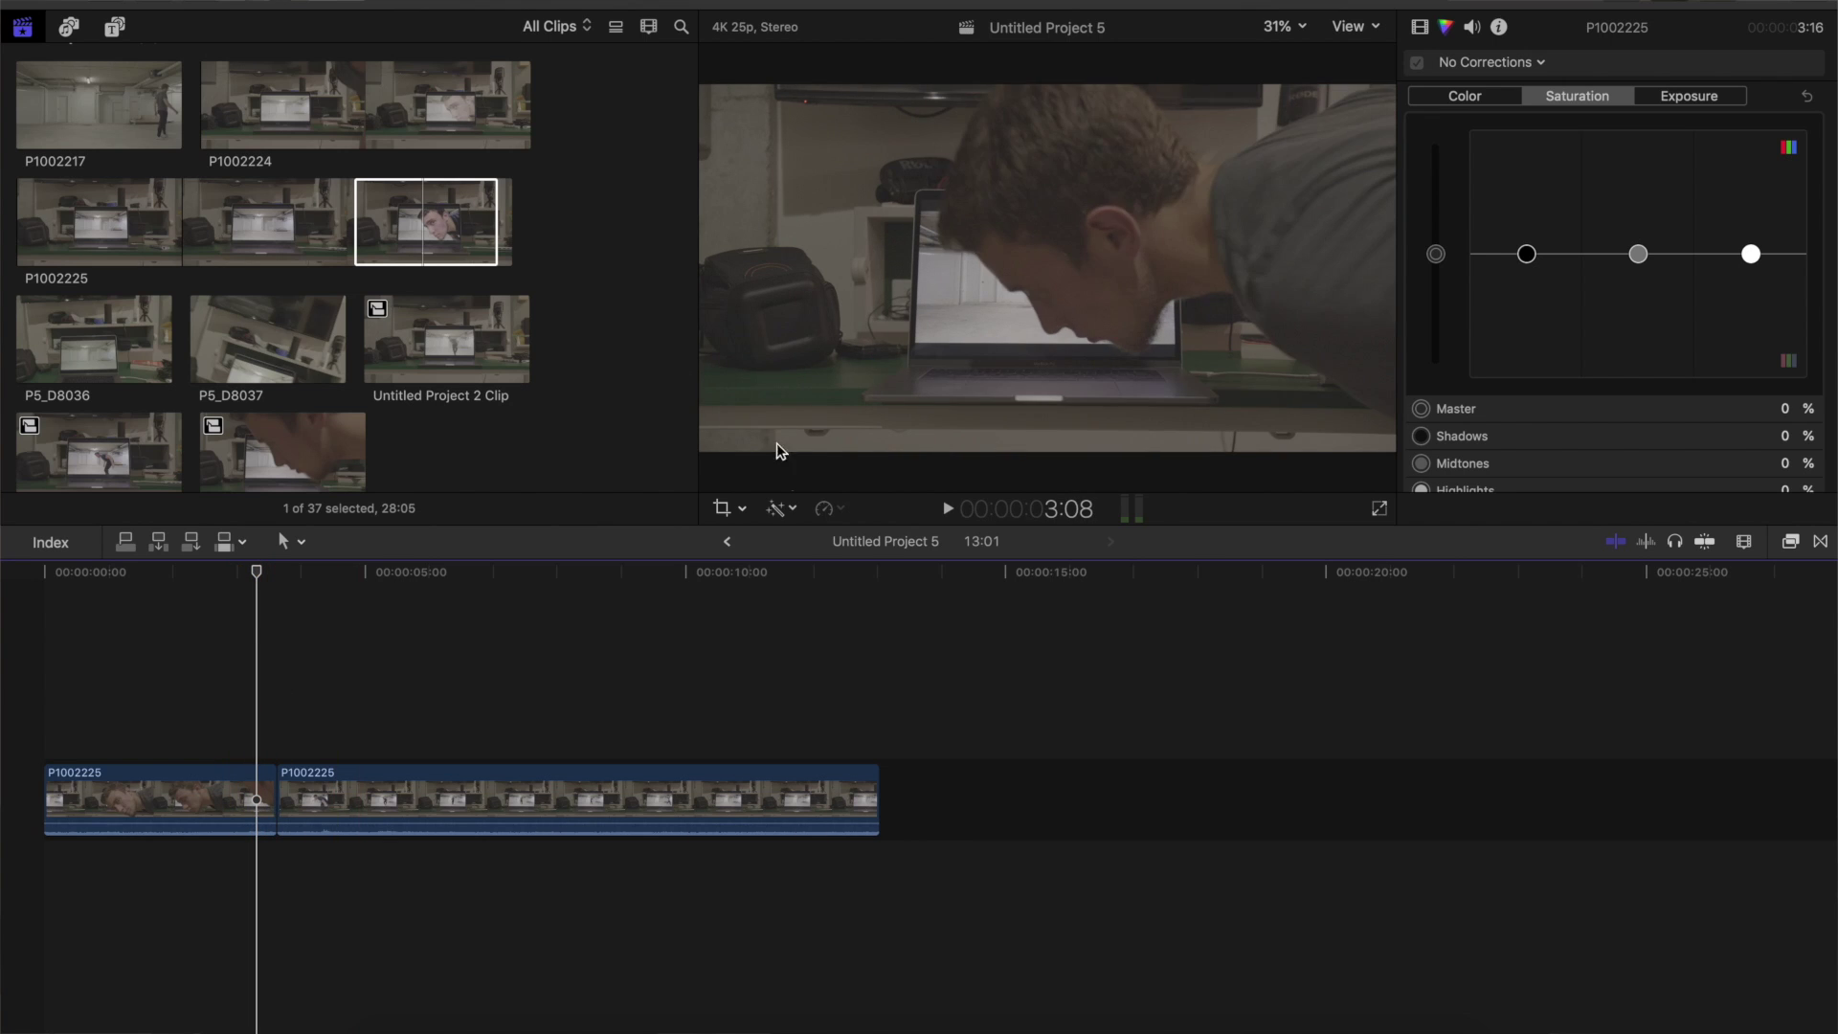
{"action": "left_click", "coordinate": [824, 508]}
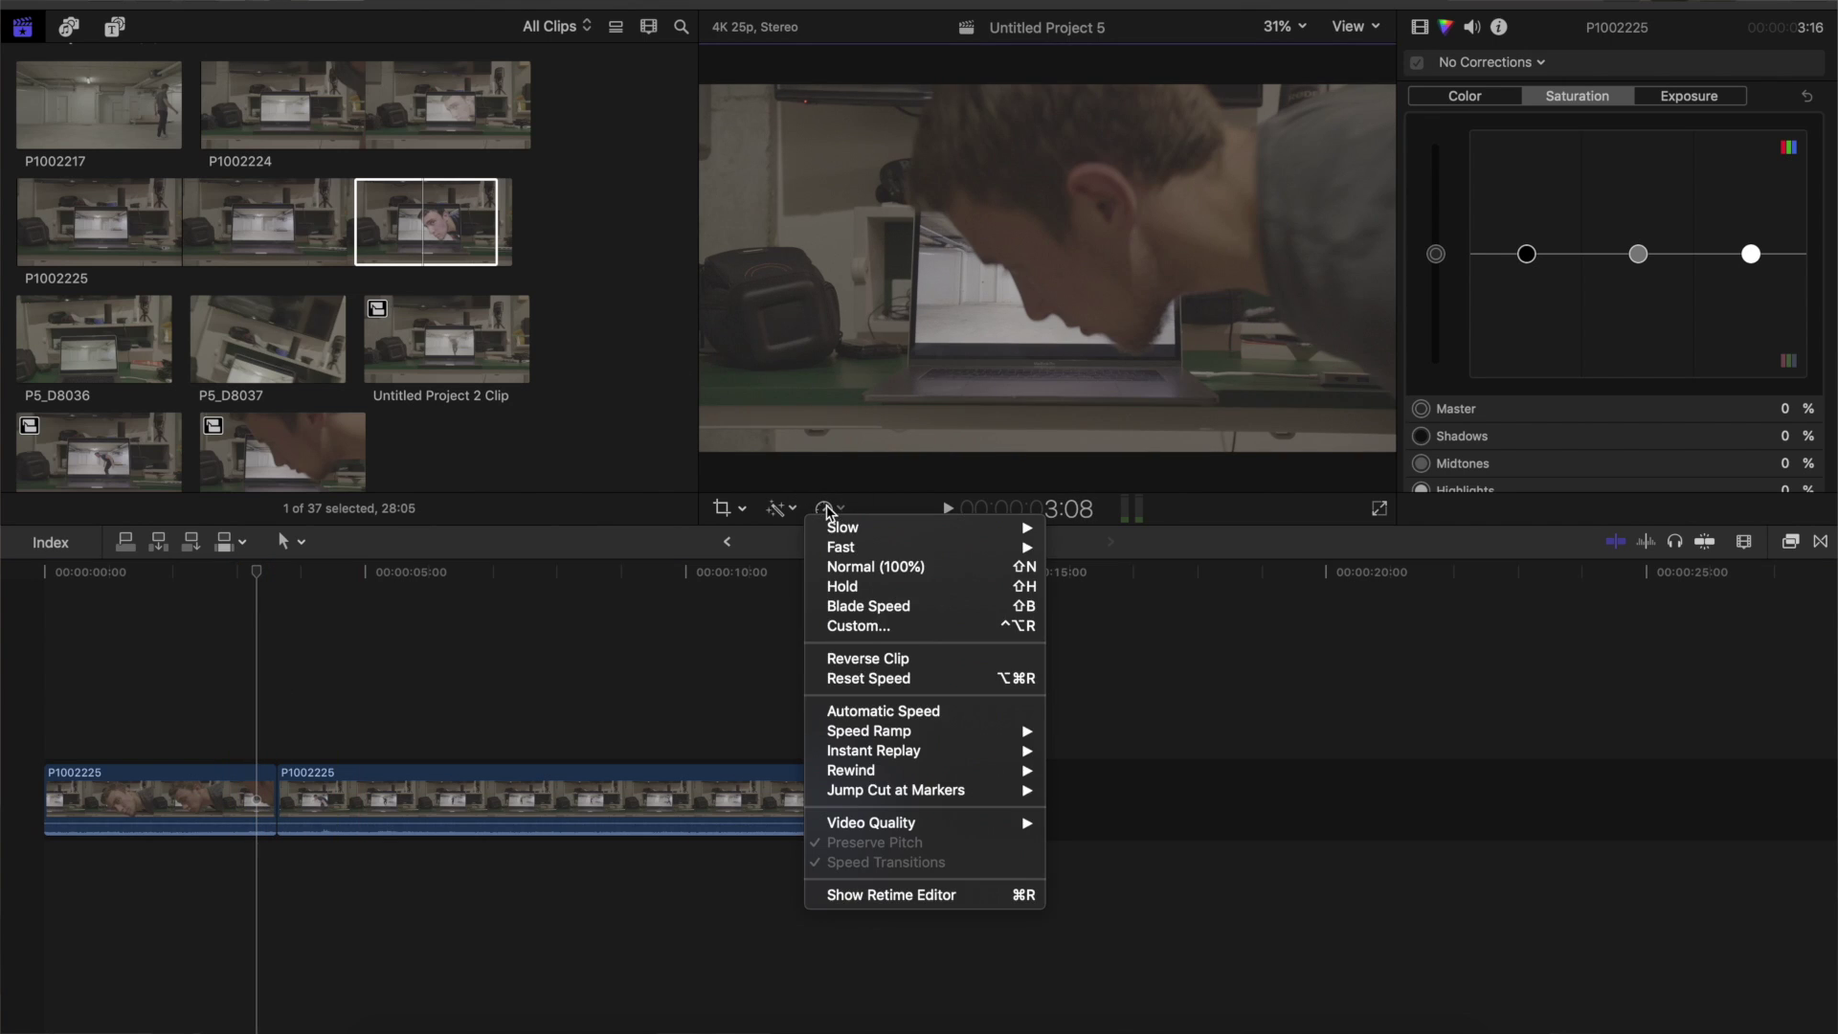
Apply Blade Speed at the playhead, splitting the first P1002225 piece into separate retime sections.
{"action": "left_click", "coordinate": [965, 606]}
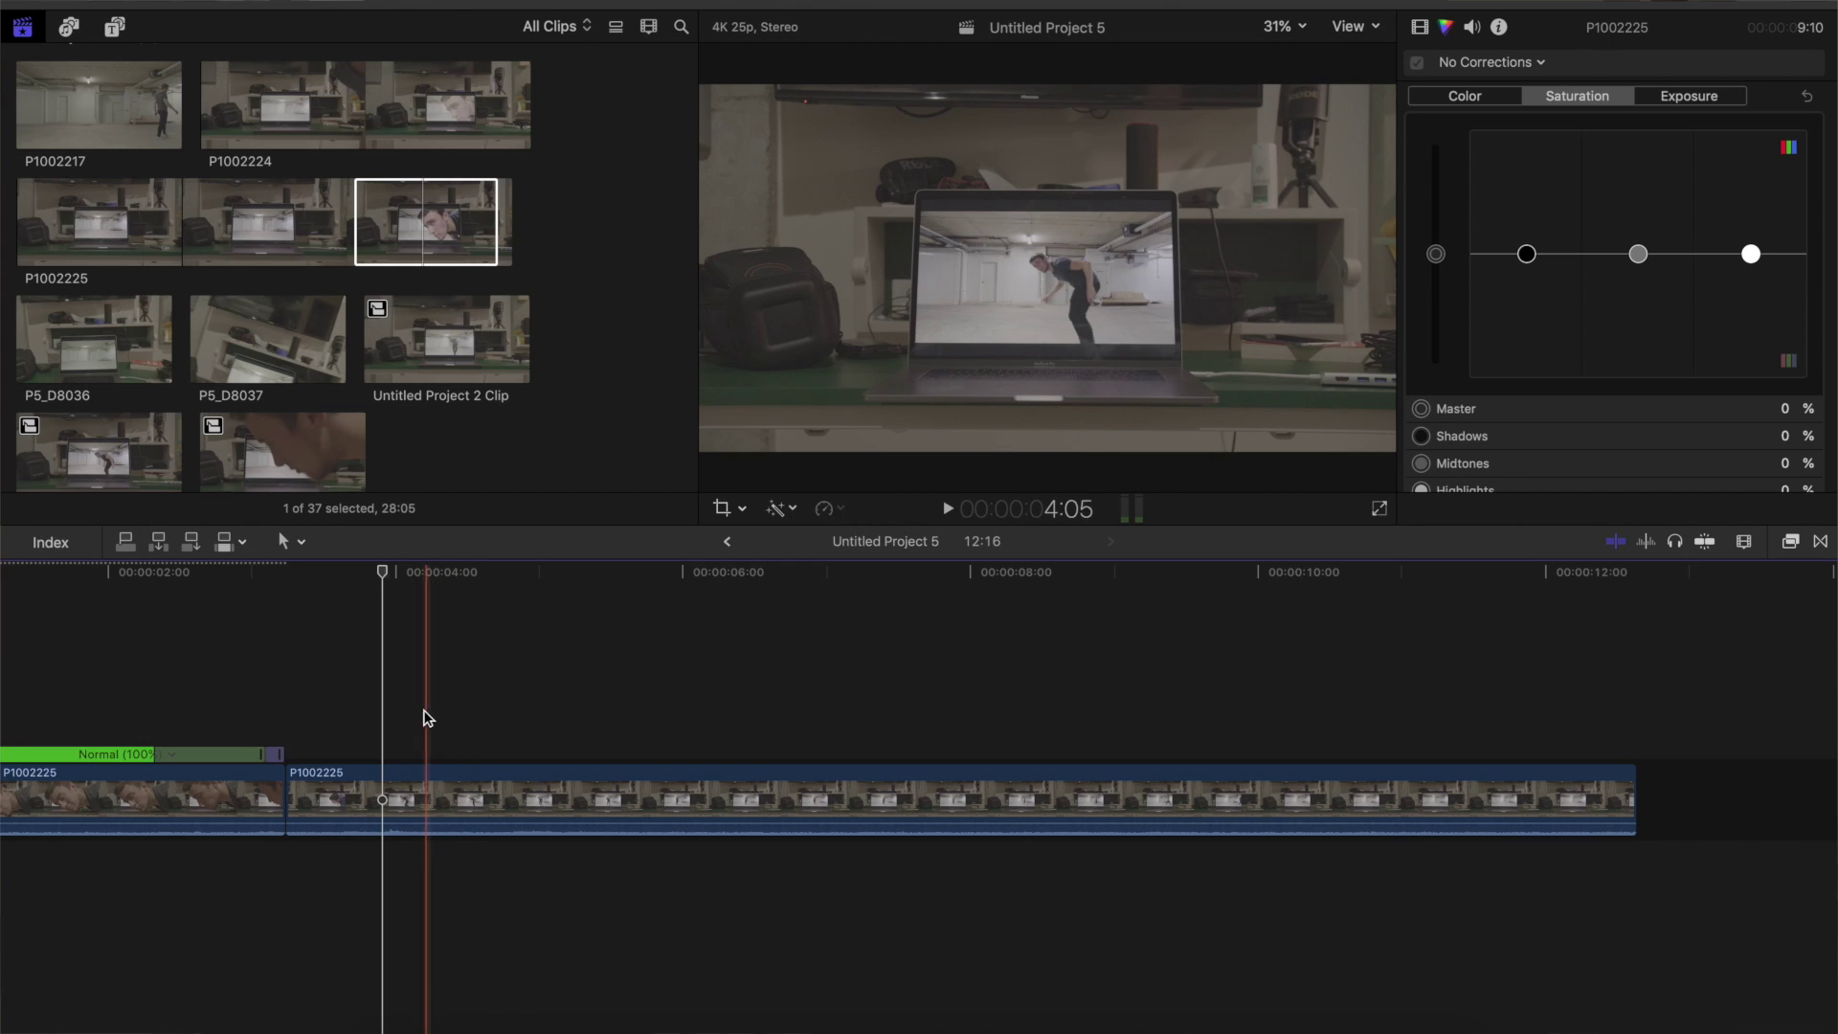
Apply Blade Speed to the second clip at the playhead.
{"action": "left_click", "coordinate": [490, 799]}
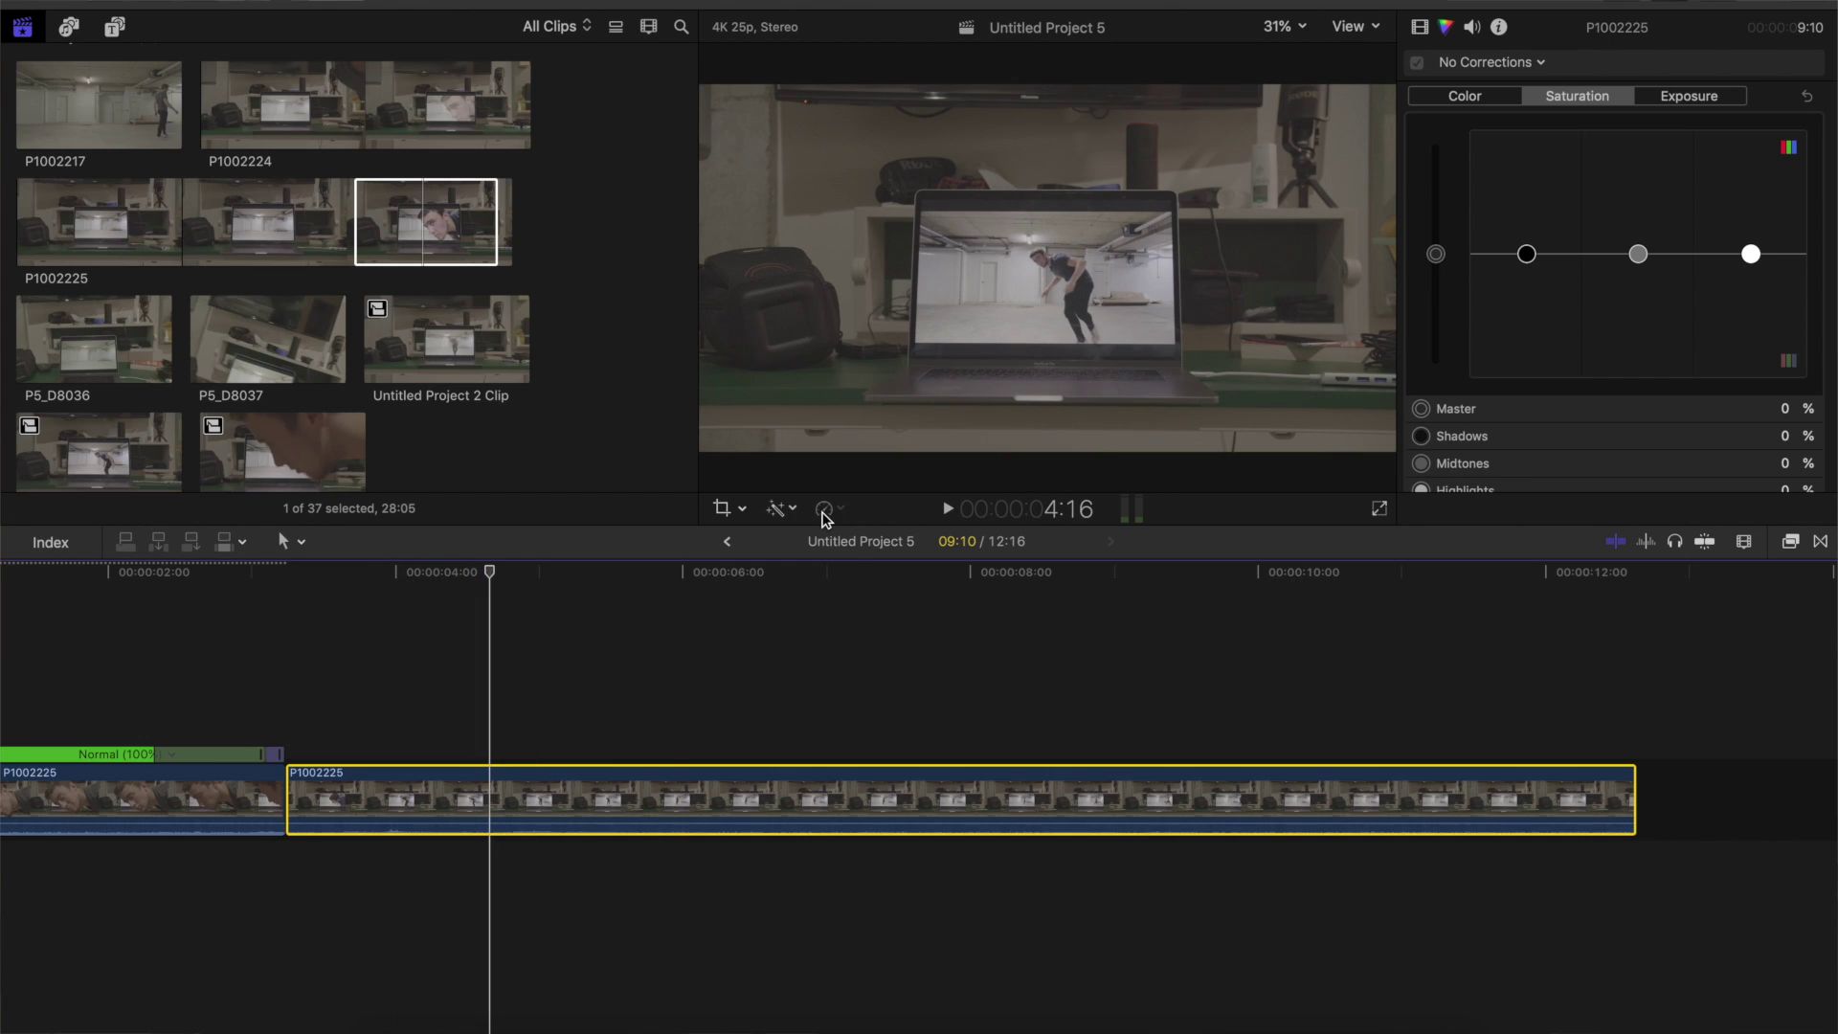
{"action": "left_click", "coordinate": [822, 512]}
{"action": "left_click", "coordinate": [852, 605]}
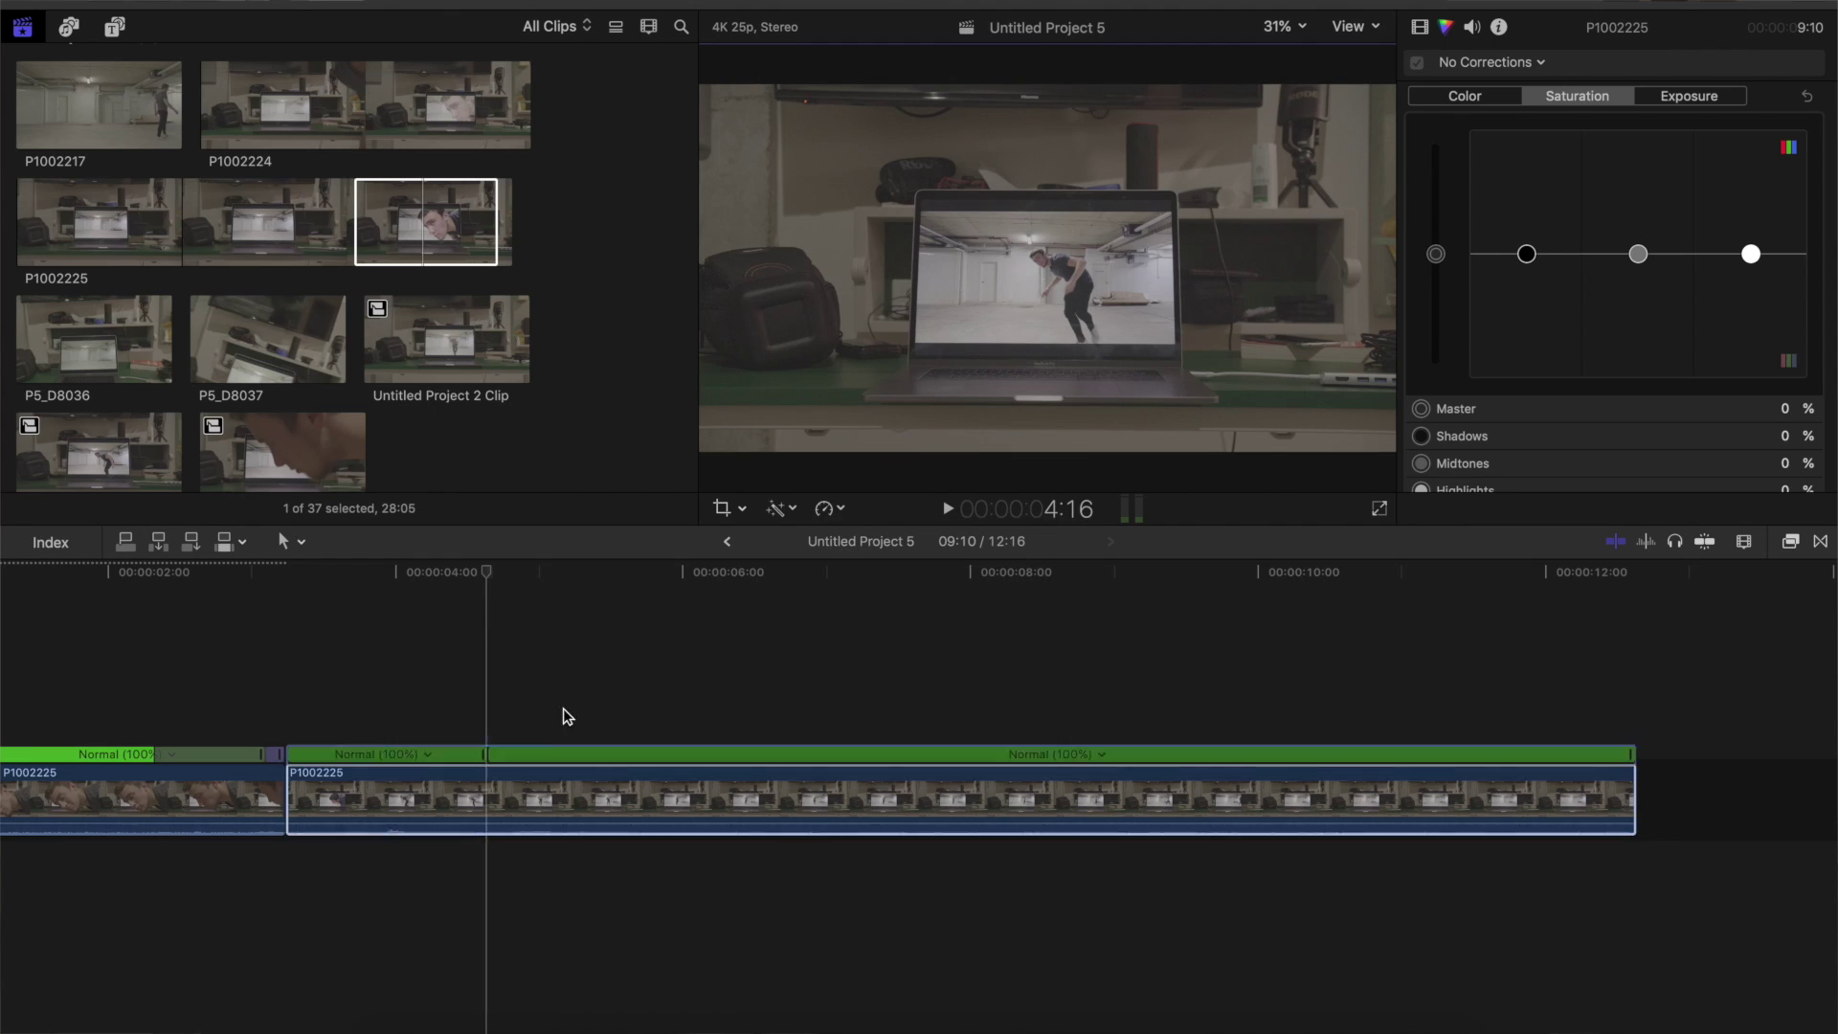
{"action": "left_click", "coordinate": [490, 756]}
Set the second clip's opening section to Fast 2x and play it back, bringing the project to 11:23.
{"action": "left_click_drag", "start_coordinate": [484, 756], "coordinate": [400, 764]}
{"action": "left_click", "coordinate": [400, 766]}
{"action": "mouse_move", "coordinate": [433, 794]}
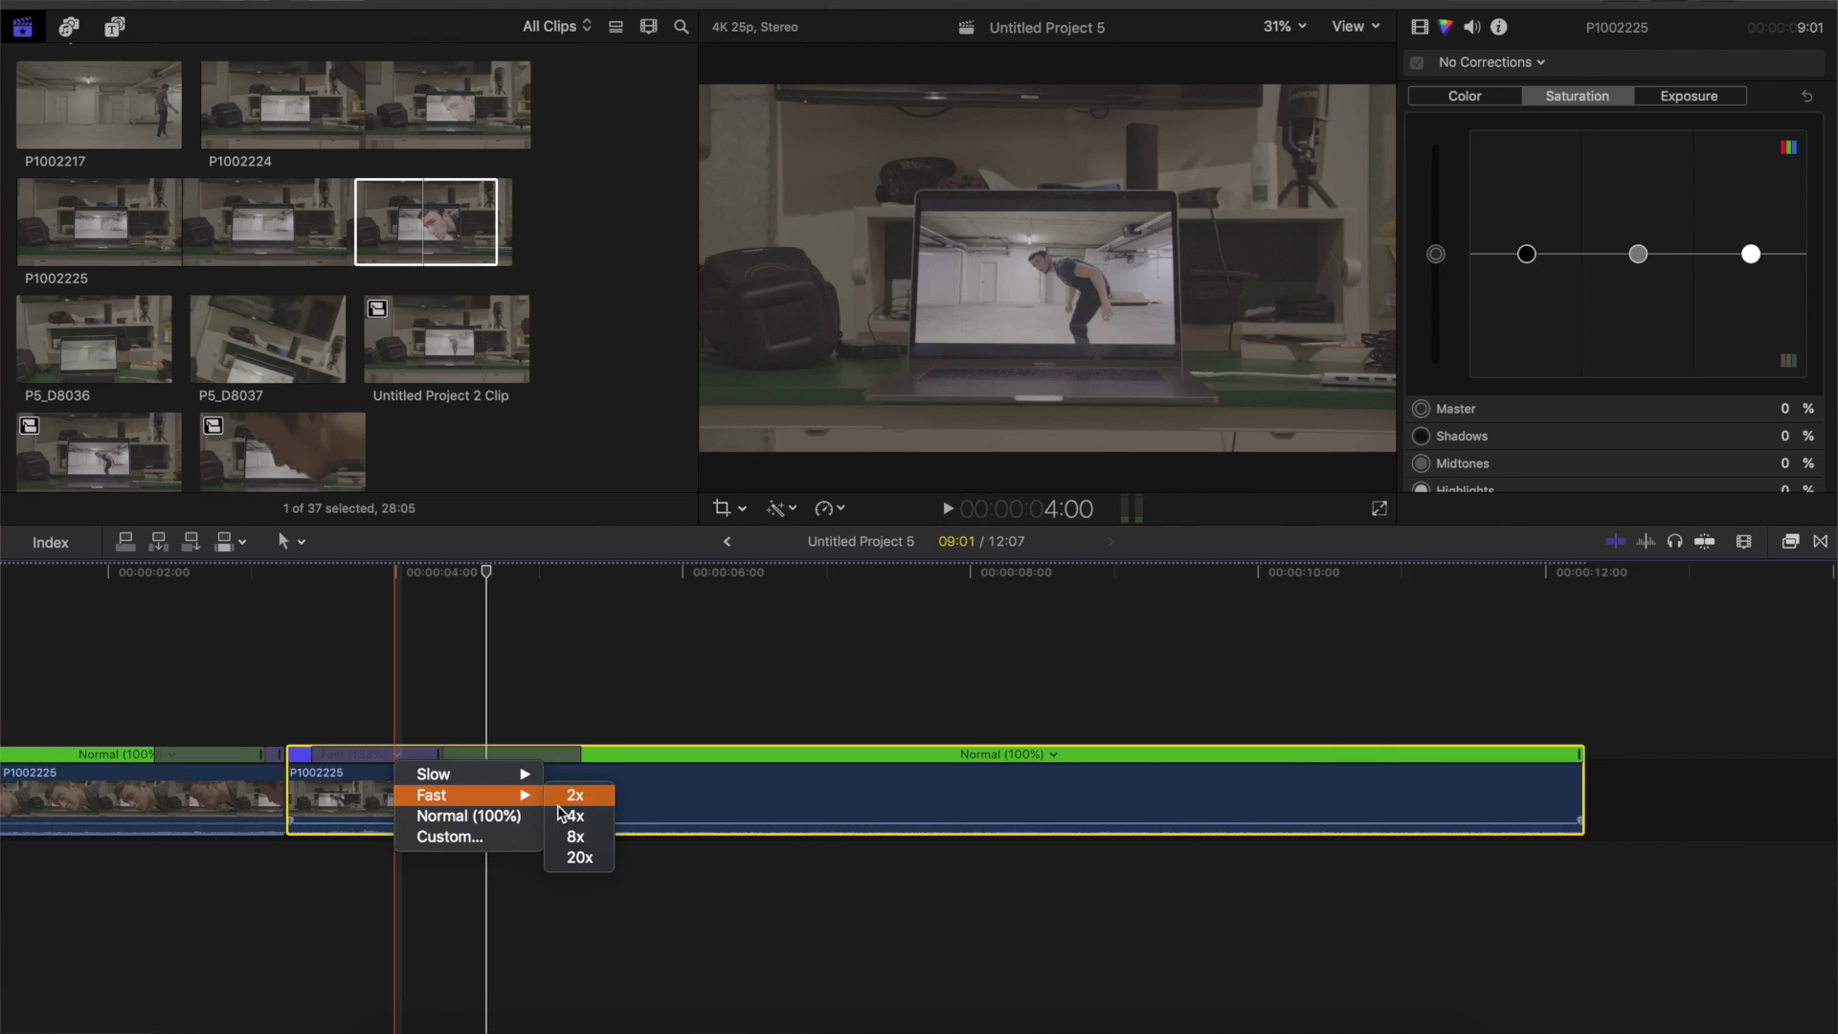
{"action": "left_click", "coordinate": [573, 798]}
{"action": "key", "text": "space"}
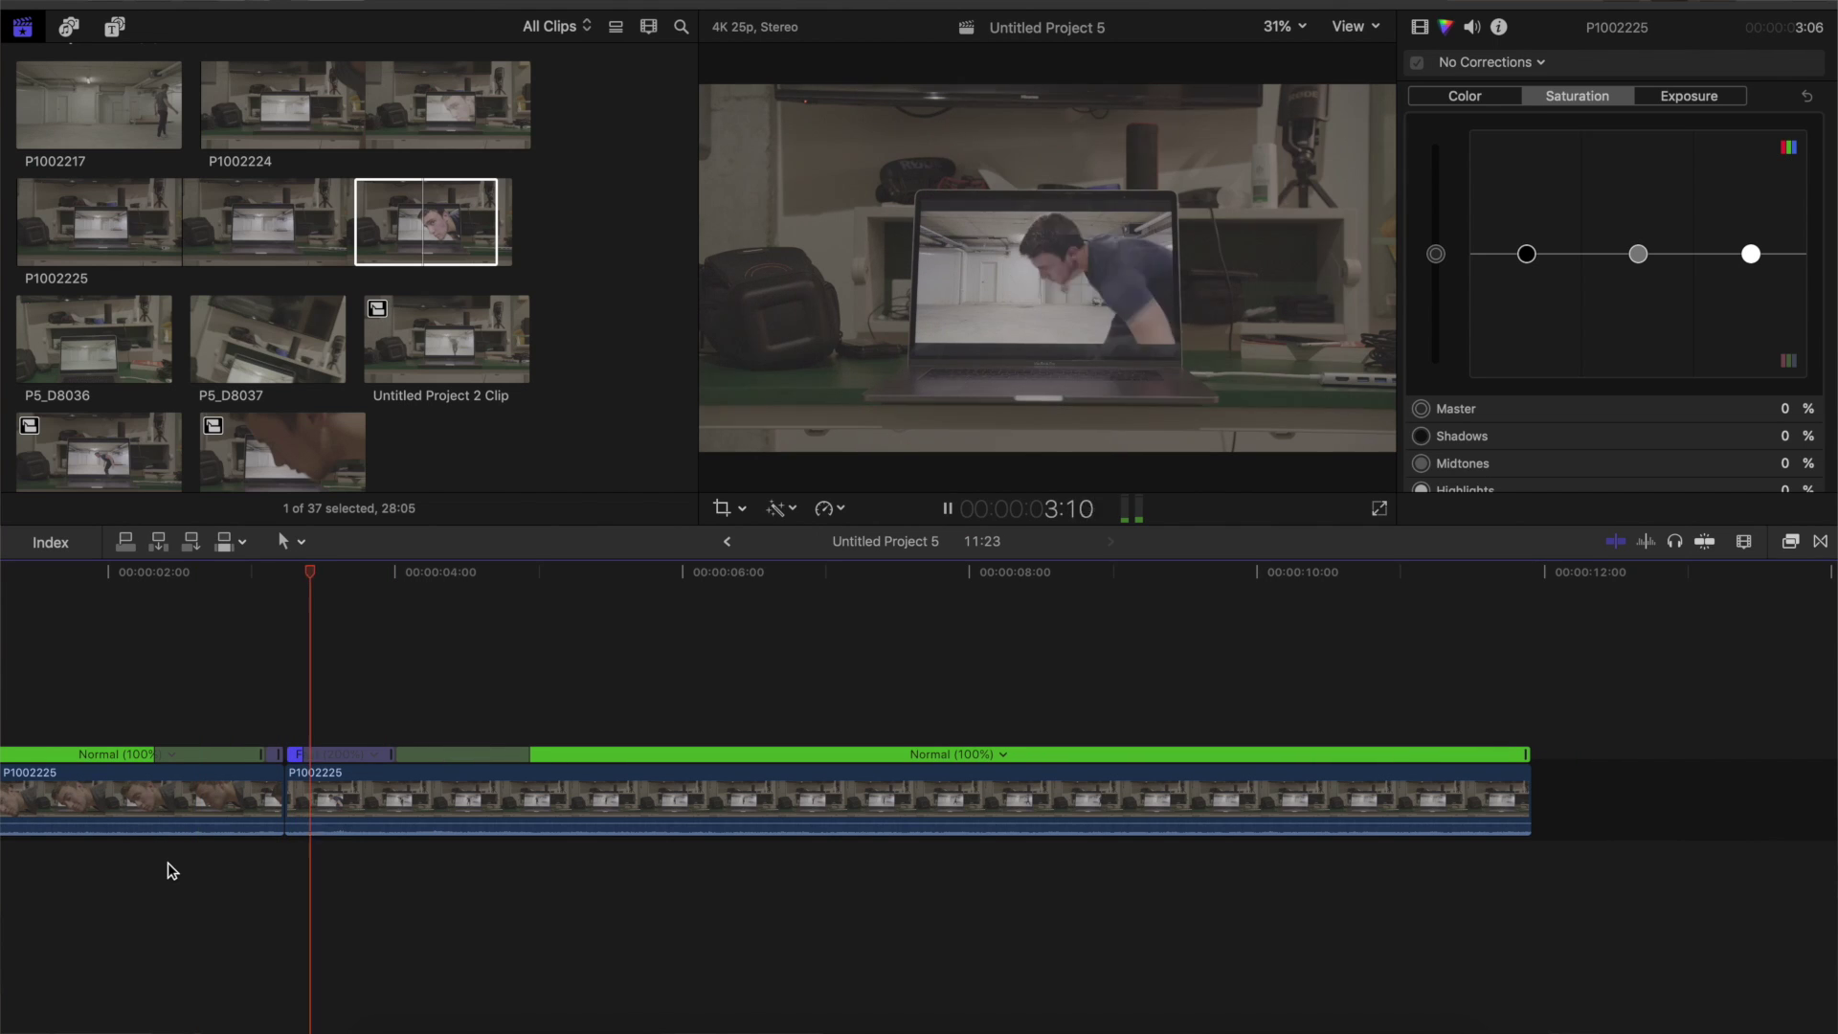
{"action": "key", "text": "space"}
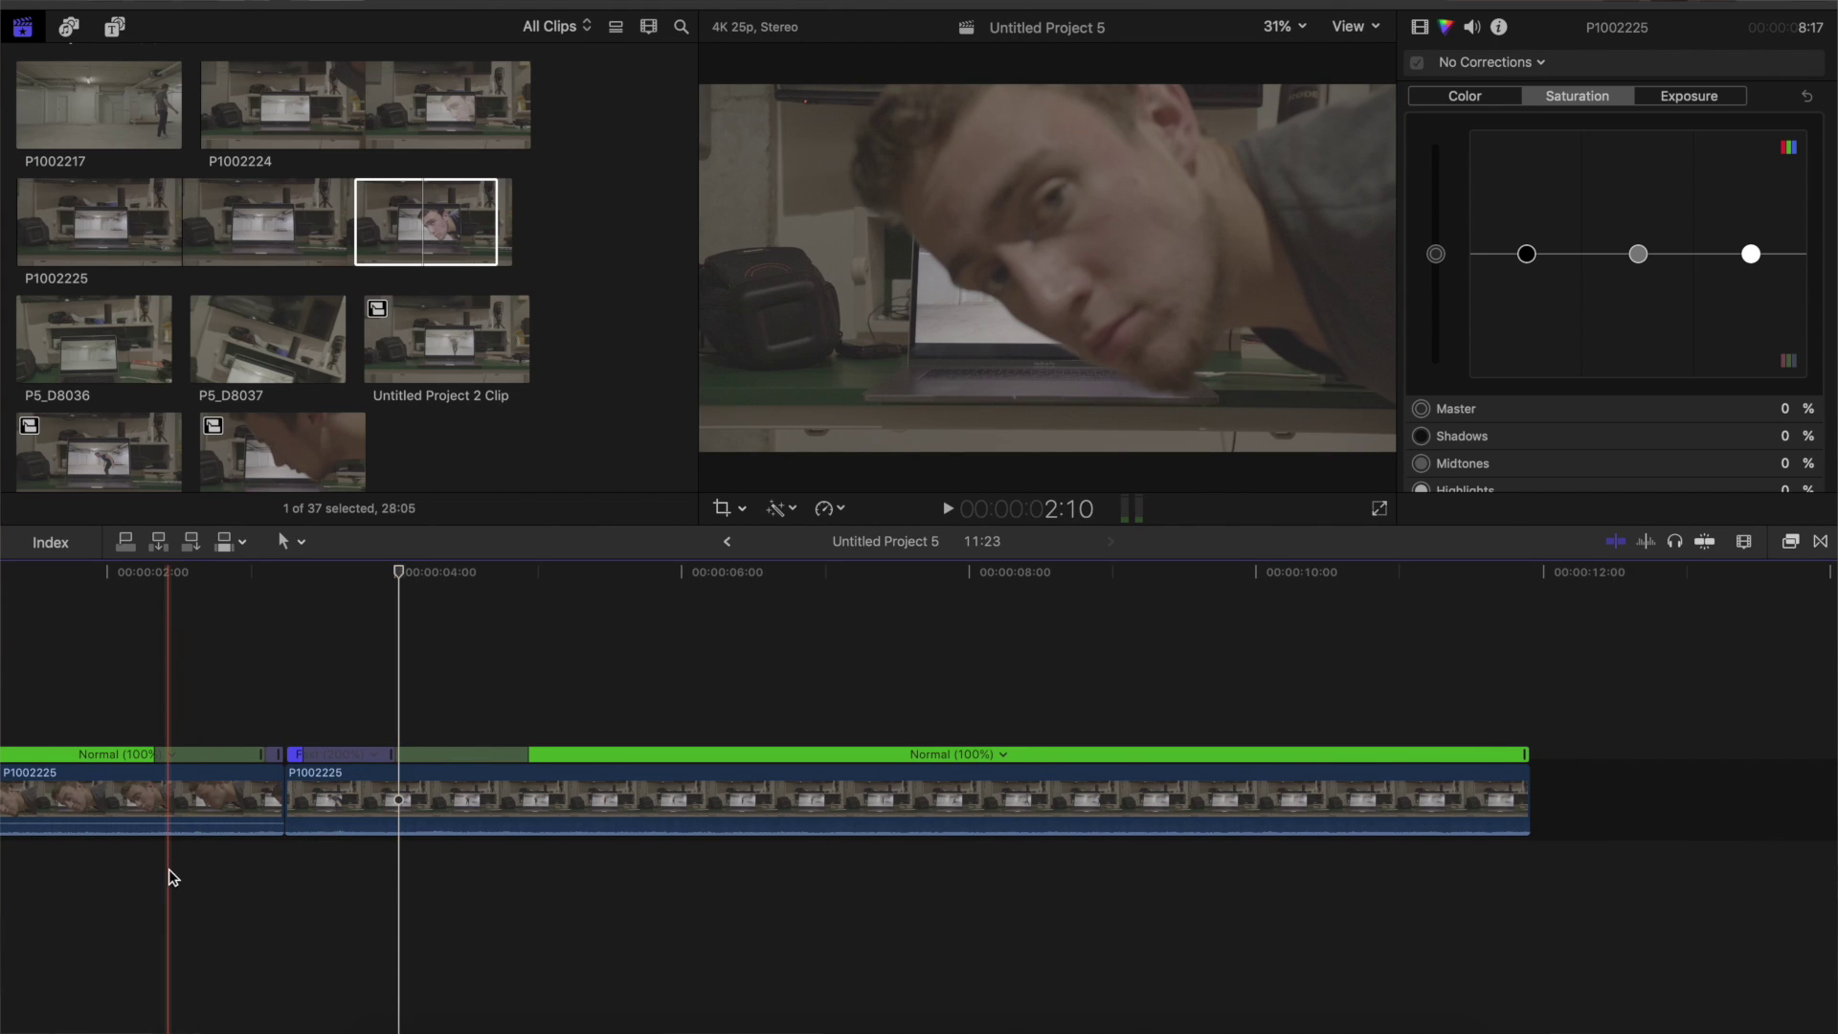
Trim the end of the second clip shorter.
{"action": "key", "text": "space"}
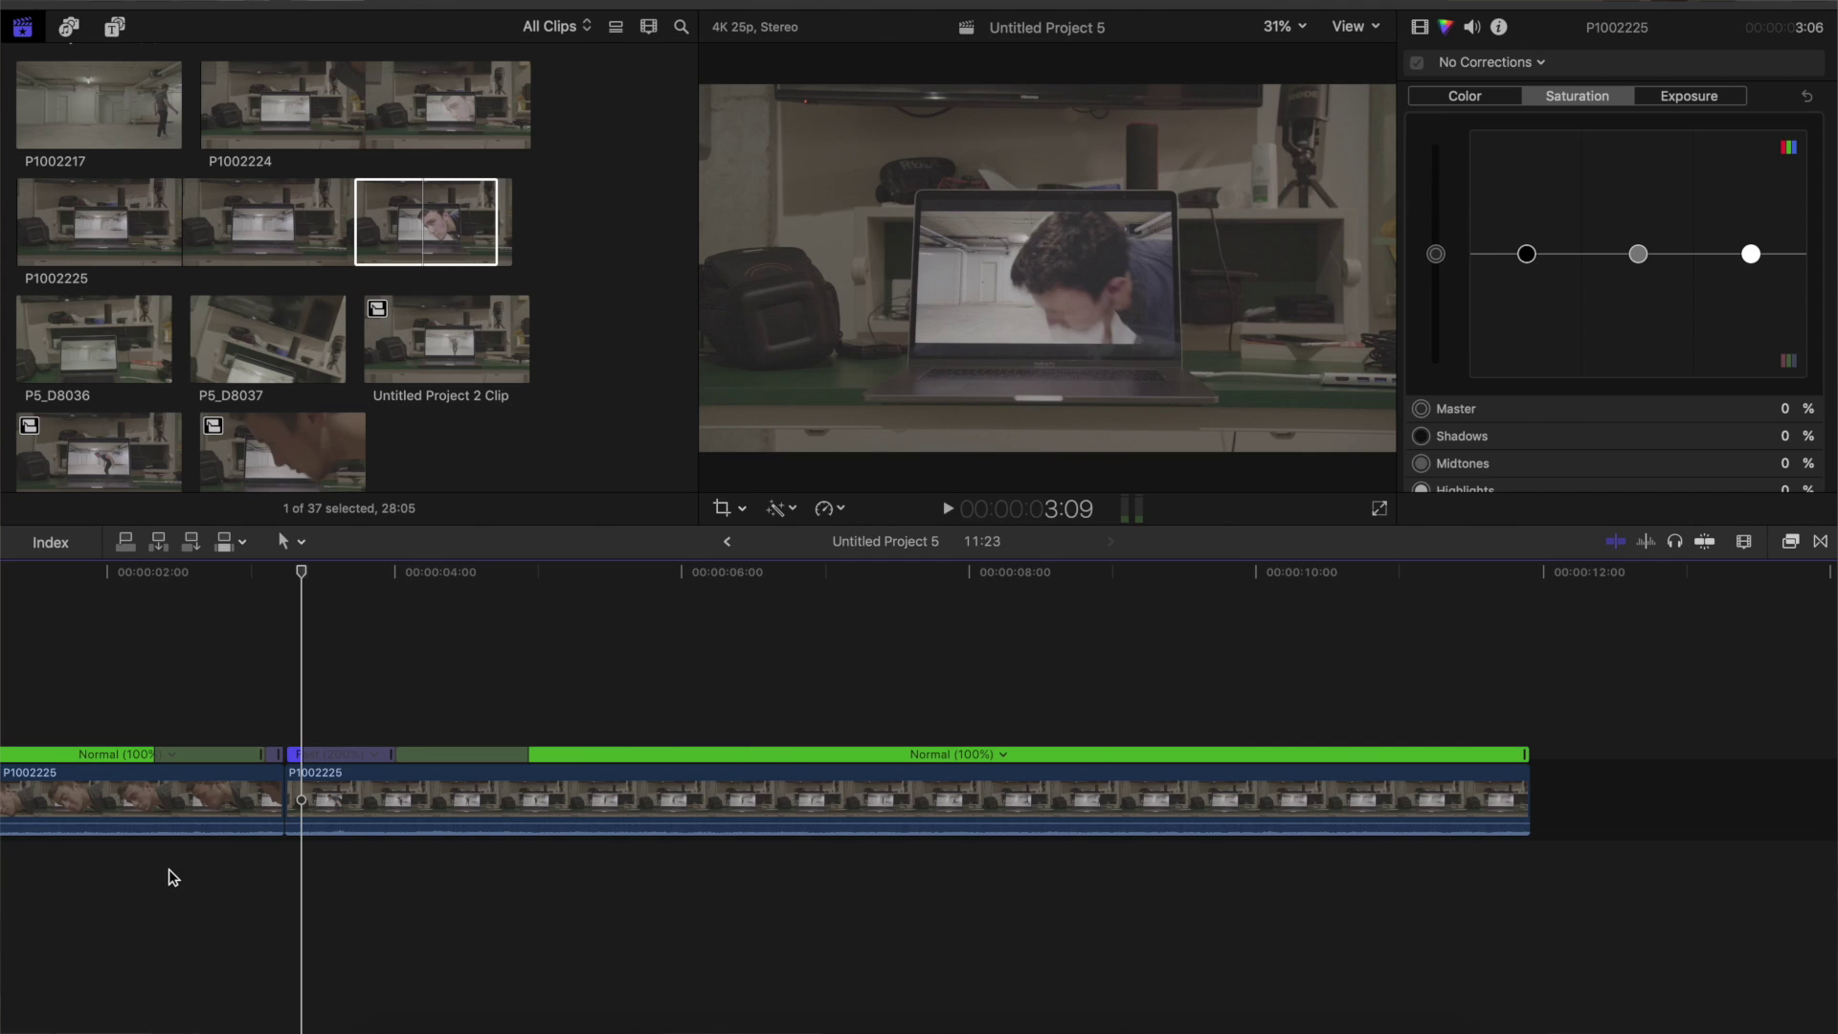
{"action": "key", "text": "super+minus"}
{"action": "left_click_drag", "start_coordinate": [875, 814], "coordinate": [724, 848]}
Nest both clips into the compound clip Untitled Project 5 Clip, running 09:19.
{"action": "left_click_drag", "start_coordinate": [185, 690], "coordinate": [387, 817]}
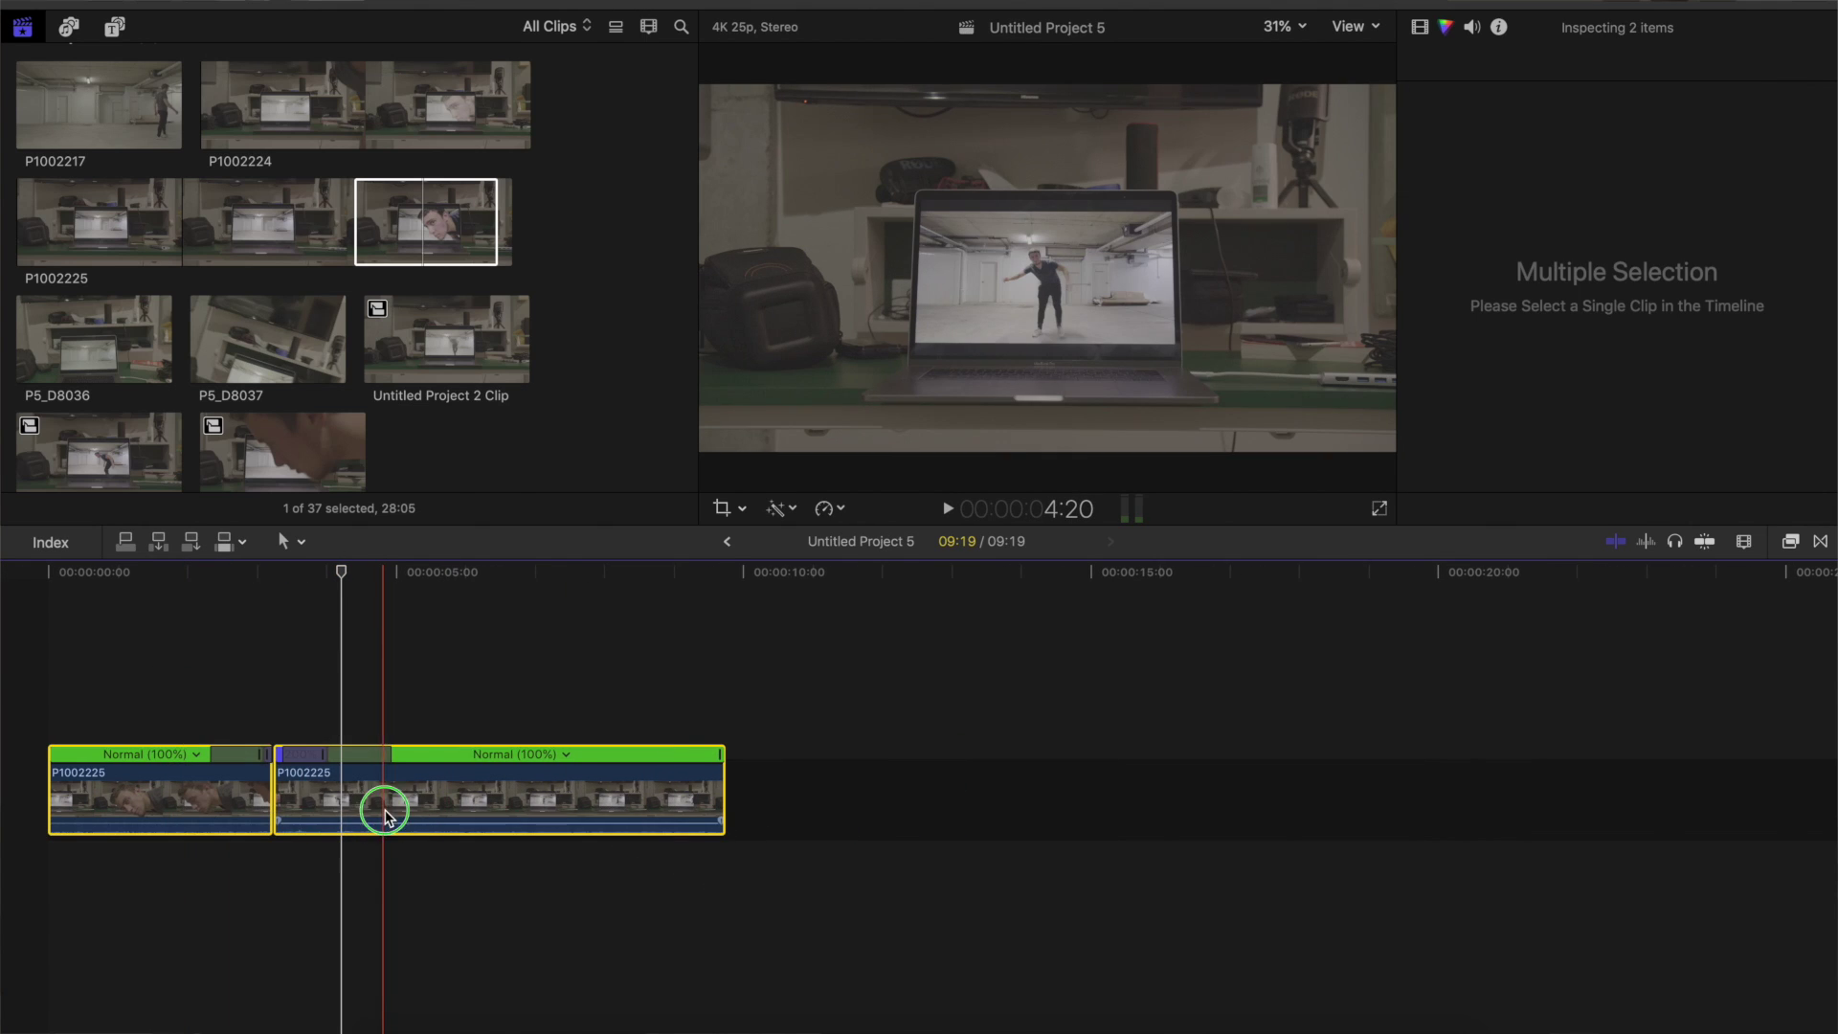
{"action": "right_click", "coordinate": [386, 816]}
{"action": "left_click", "coordinate": [477, 648]}
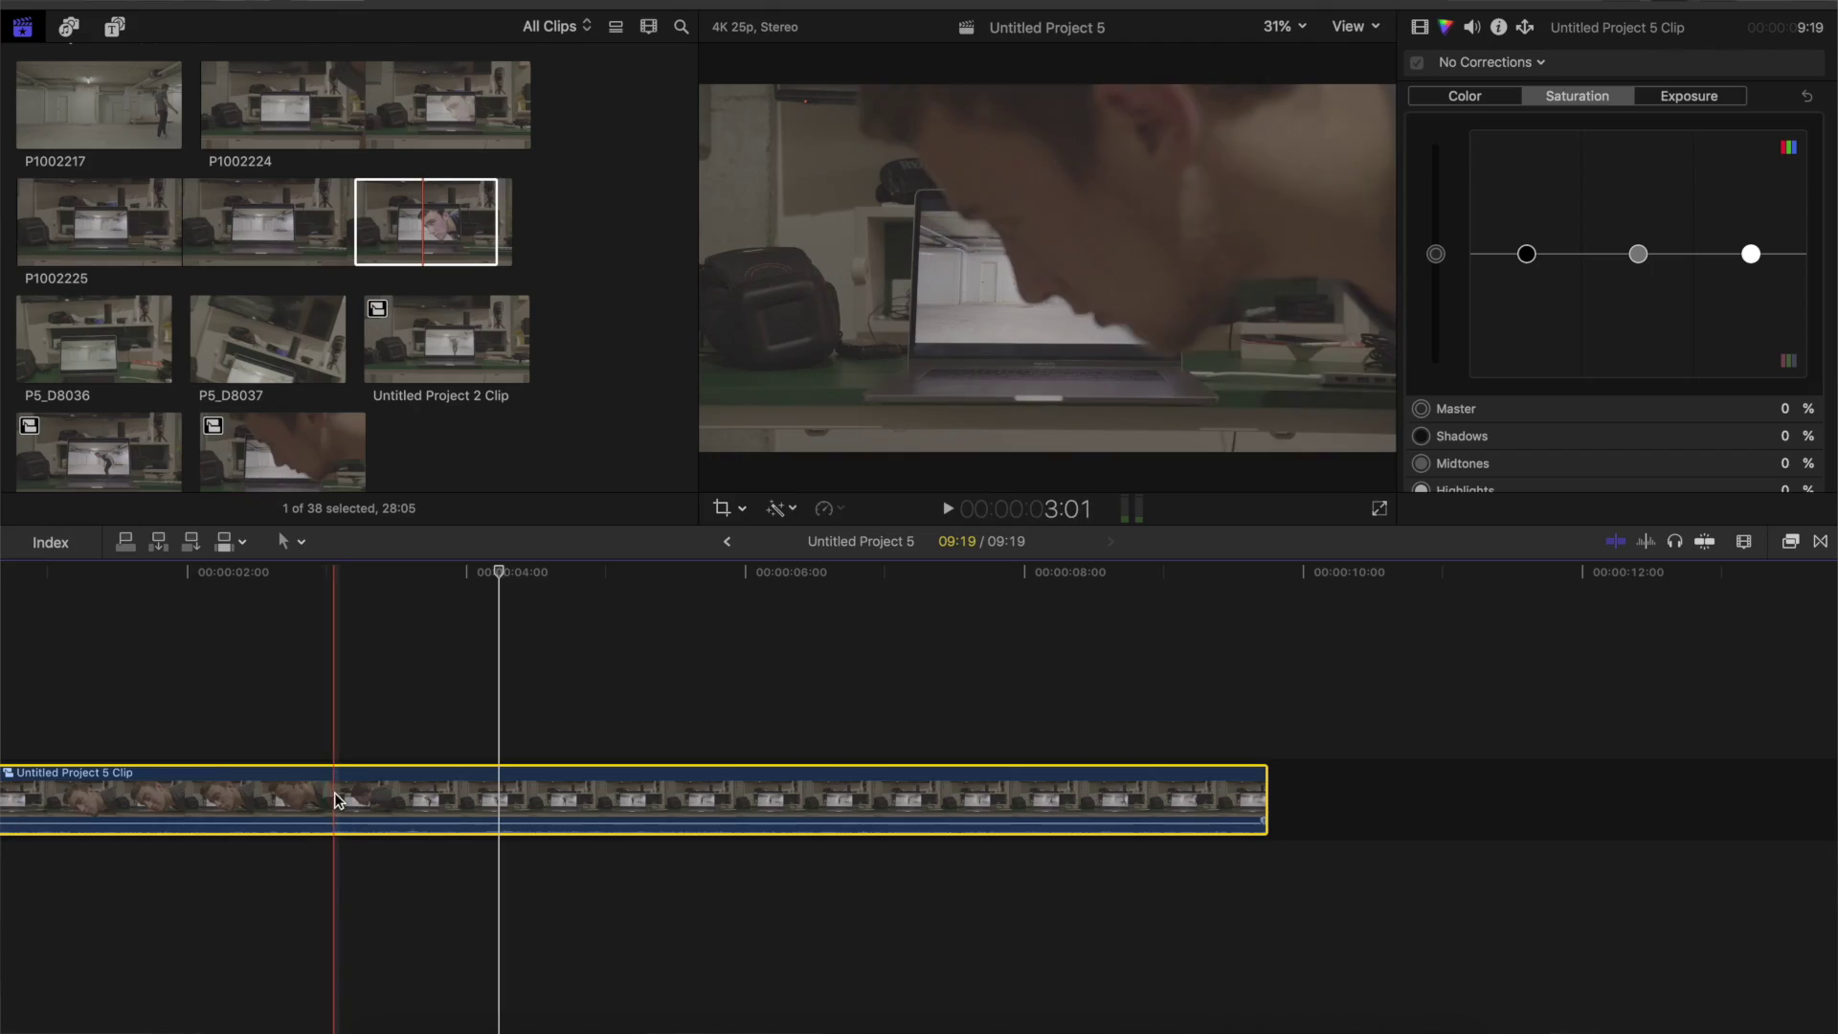
Blade the compound clip, then shrink the later piece's Ken Burns end frame around the laptop.
{"action": "key", "text": "super+b"}
{"action": "left_click", "coordinate": [372, 794]}
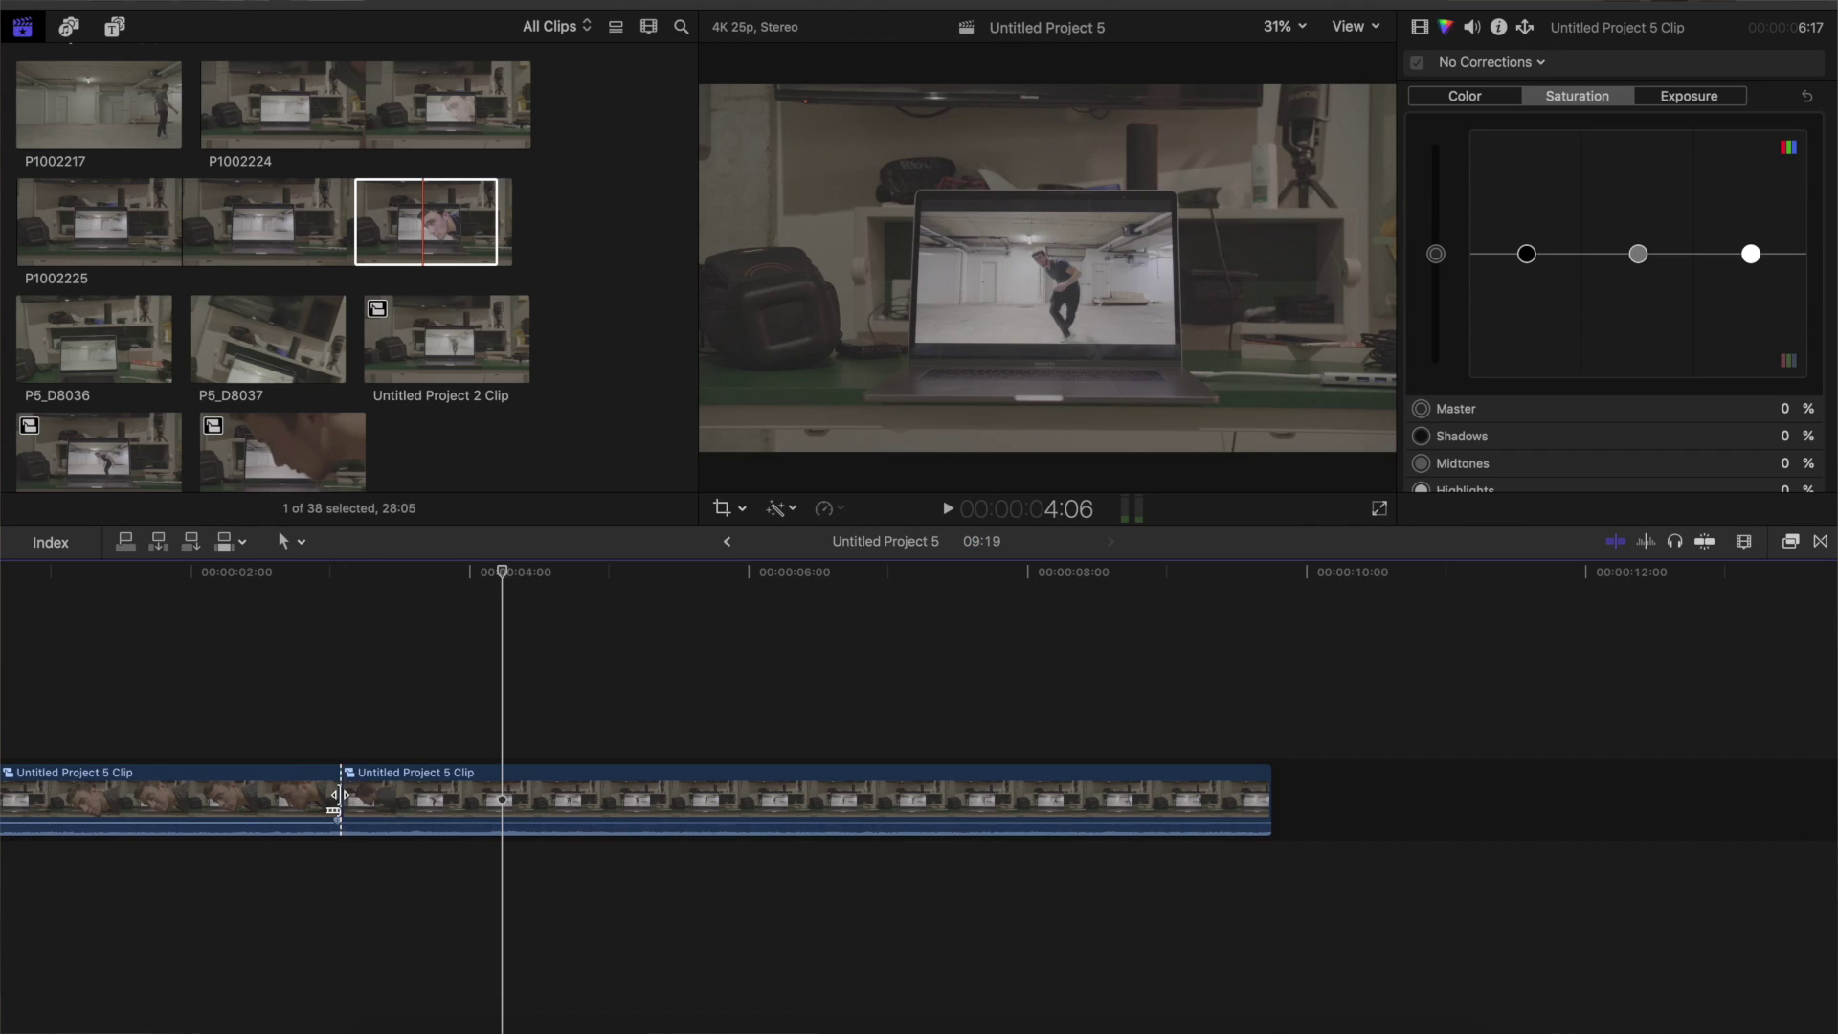
{"action": "left_click", "coordinate": [725, 510]}
{"action": "left_click", "coordinate": [1116, 469]}
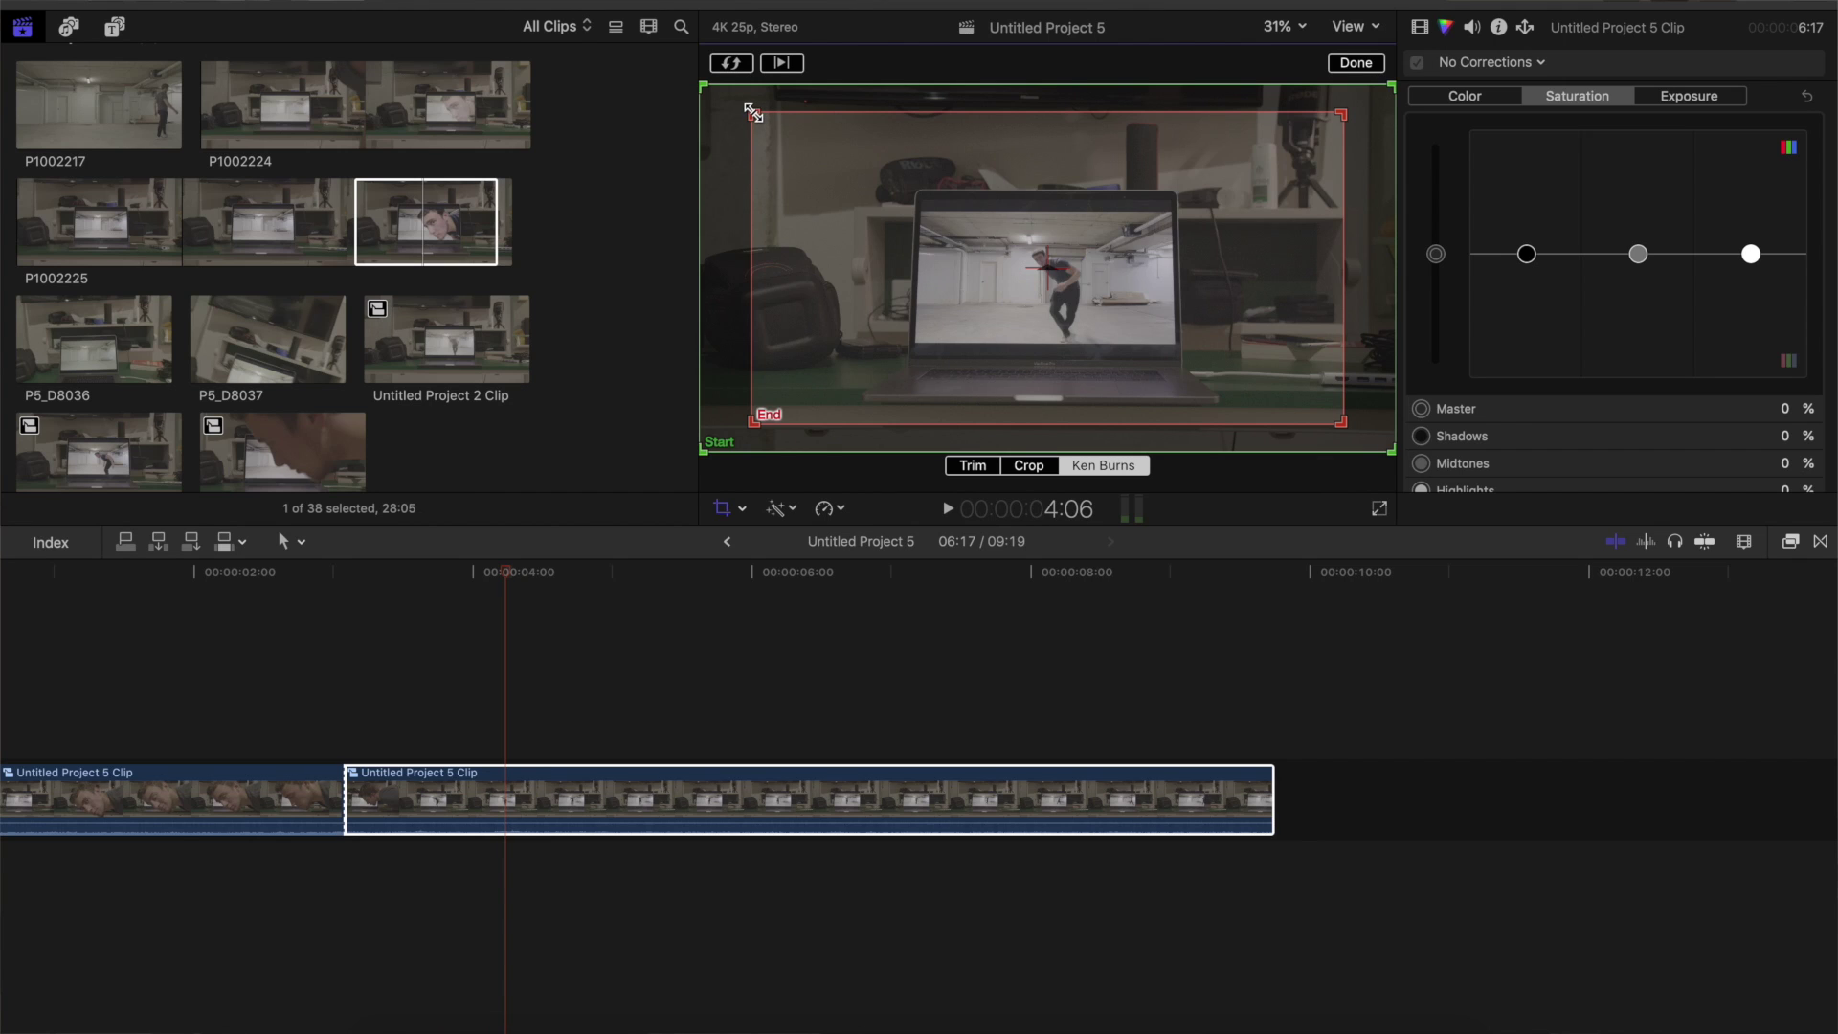
{"action": "left_click_drag", "start_coordinate": [753, 112], "coordinate": [919, 205]}
{"action": "left_click_drag", "start_coordinate": [1126, 335], "coordinate": [1040, 300]}
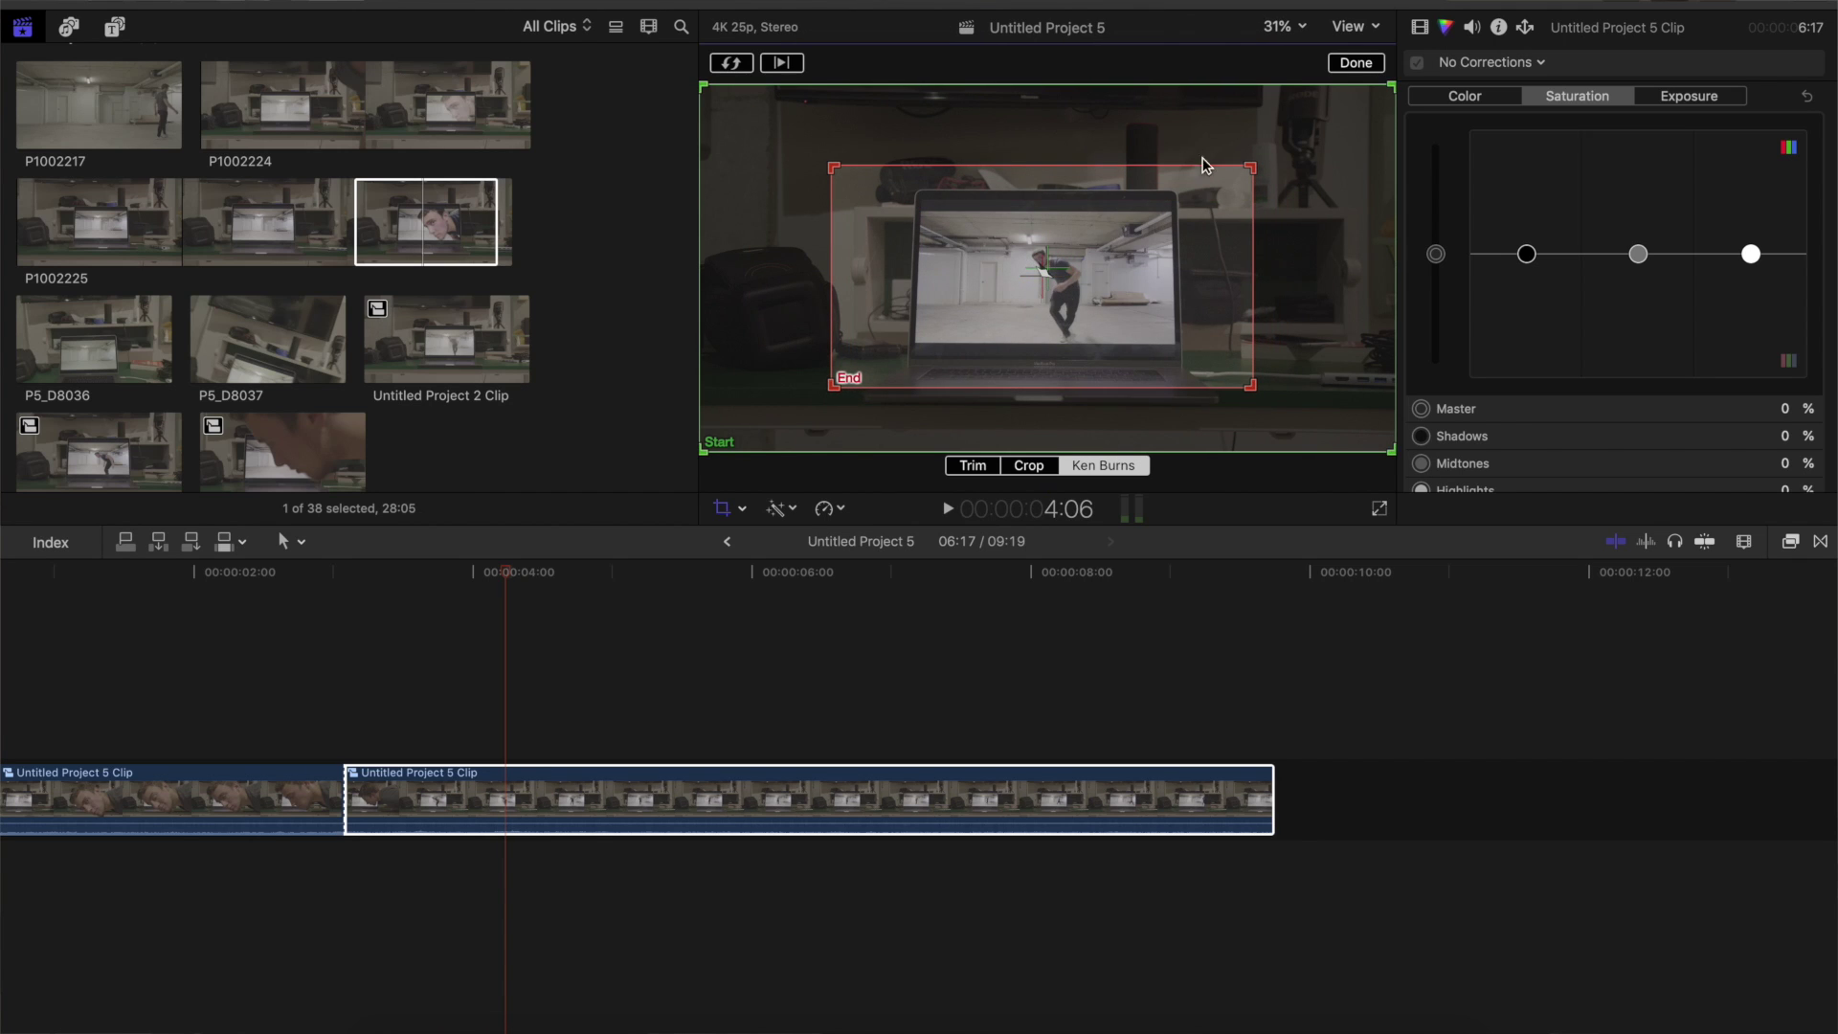
{"action": "left_click", "coordinate": [1338, 63]}
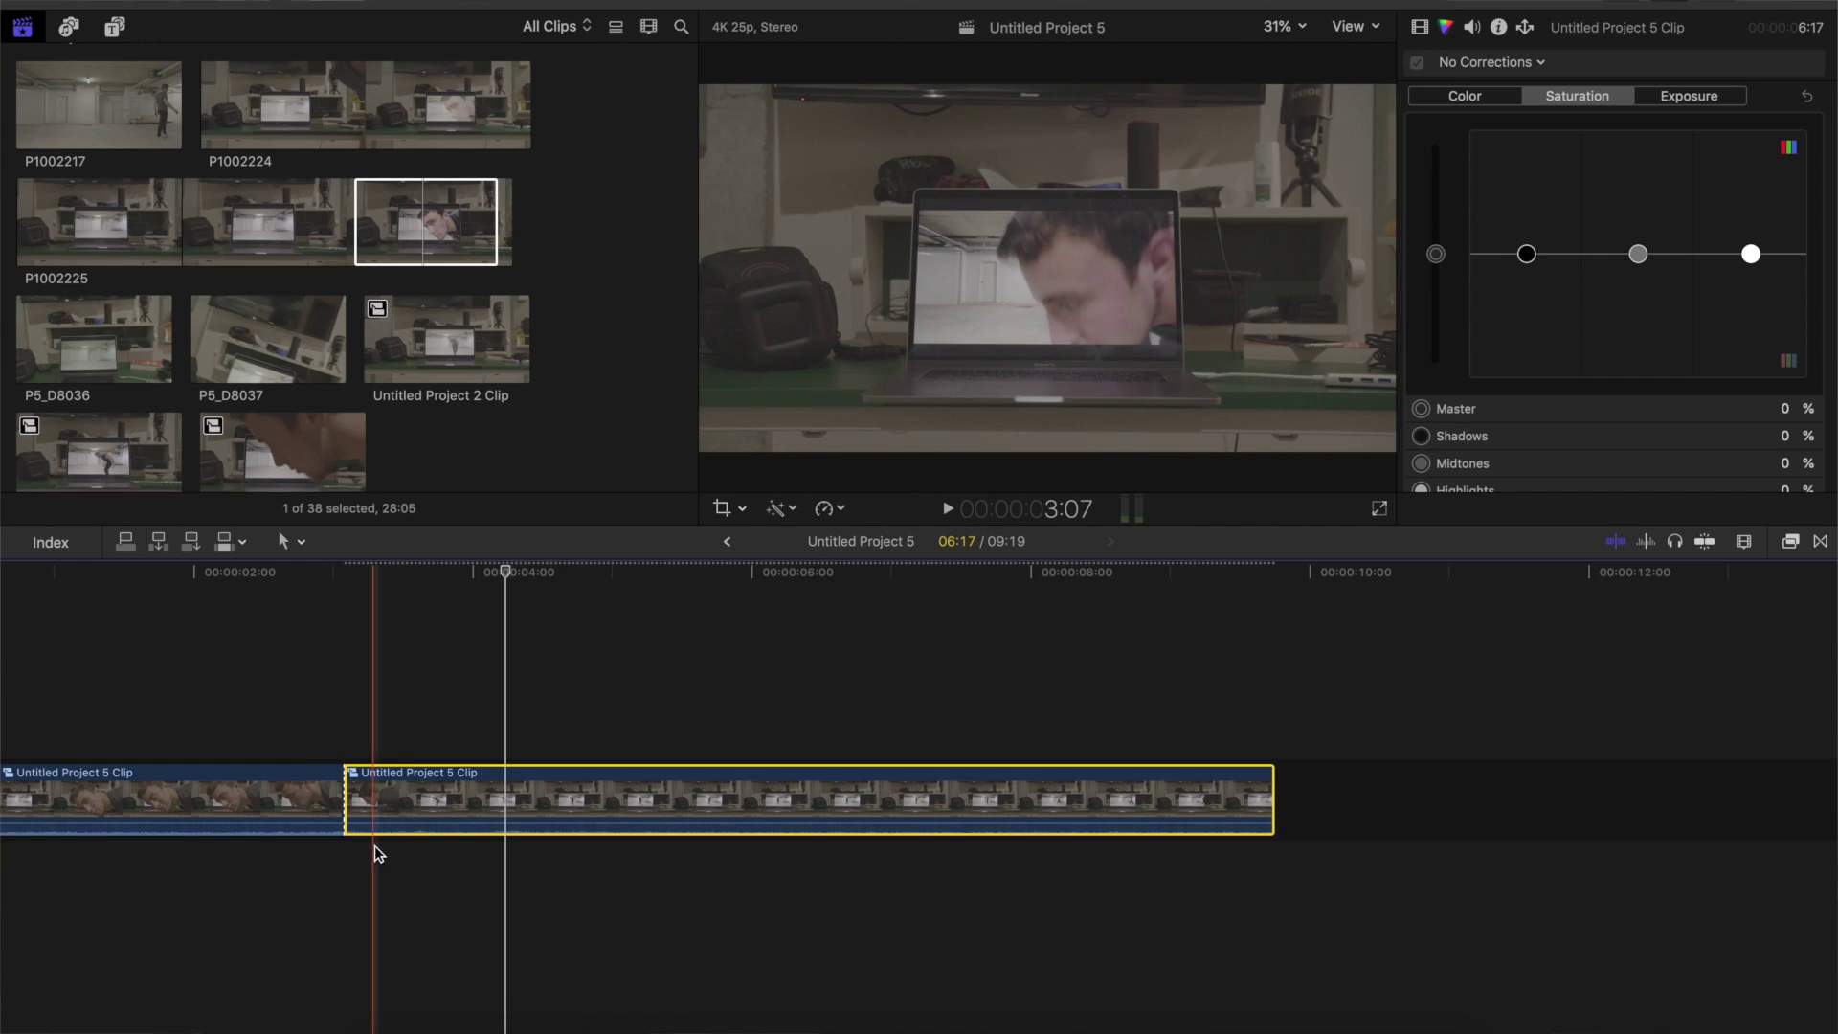
Blade the clip at the frame where the head enters the screen.
{"action": "left_click", "coordinate": [385, 816]}
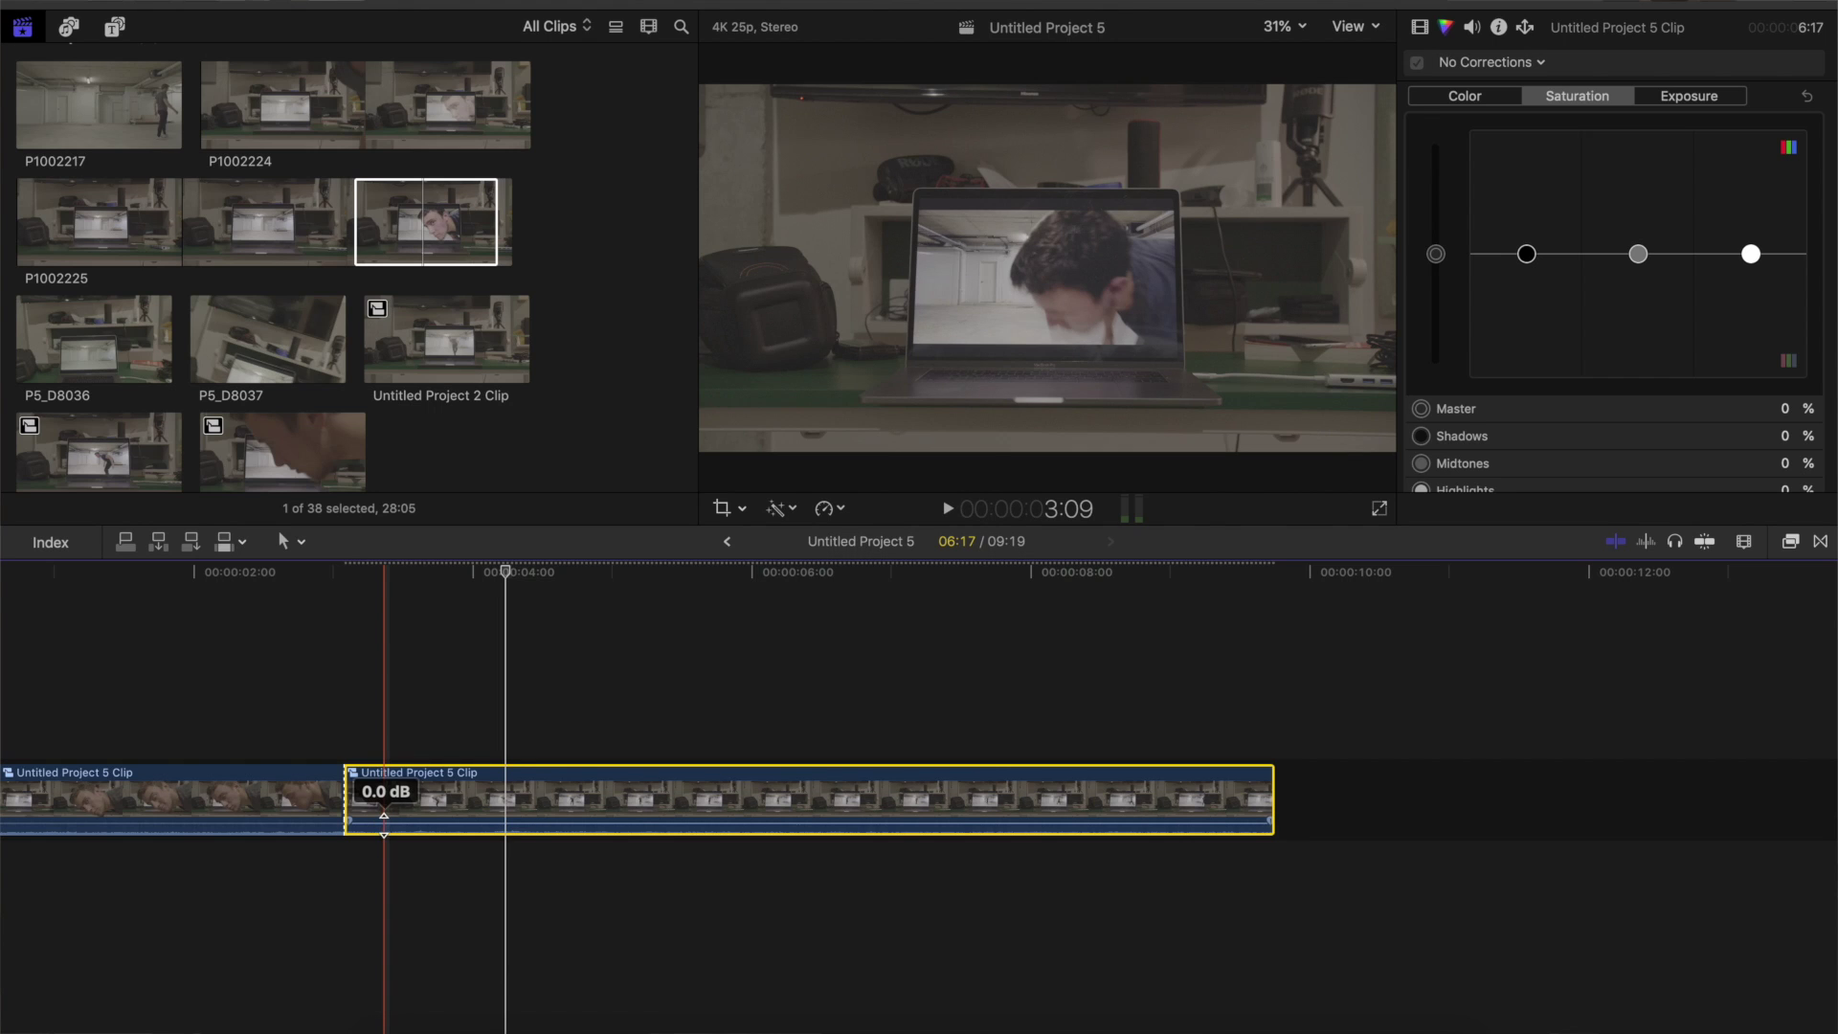
{"action": "key", "text": "b"}
{"action": "left_click", "coordinate": [391, 818]}
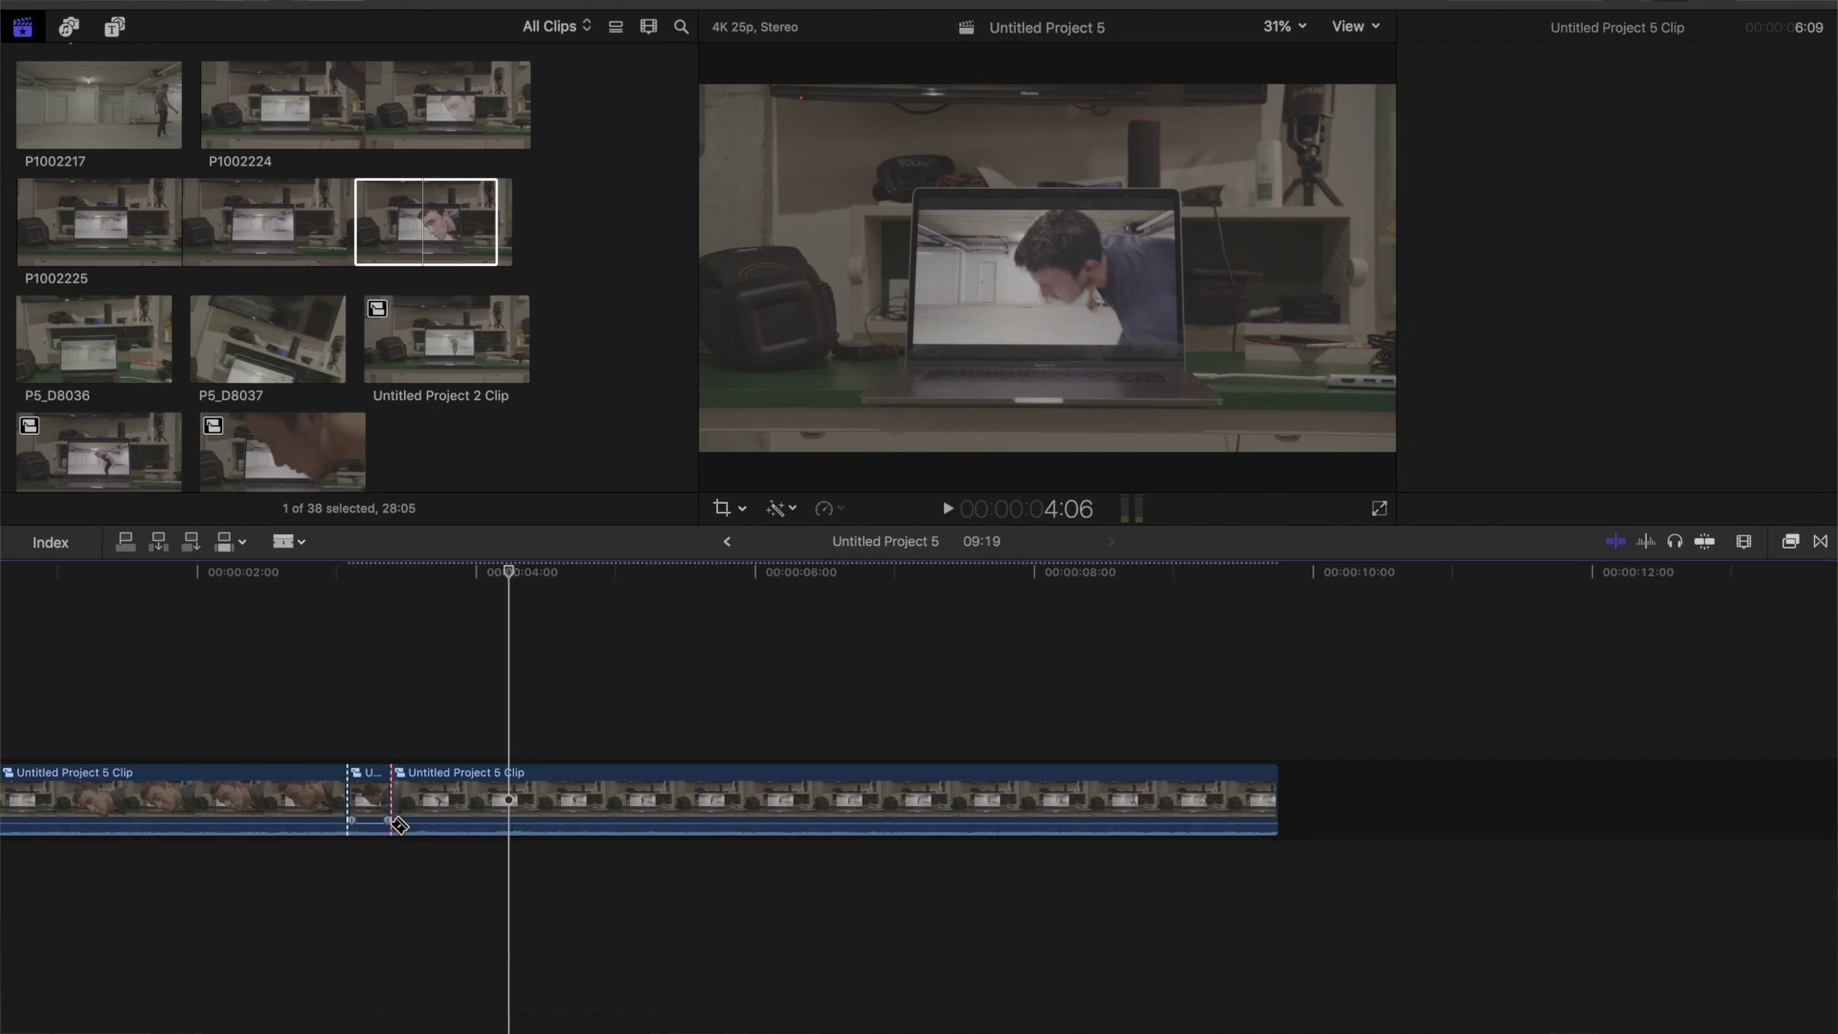
{"action": "key", "text": "a"}
{"action": "key", "text": "super+6"}
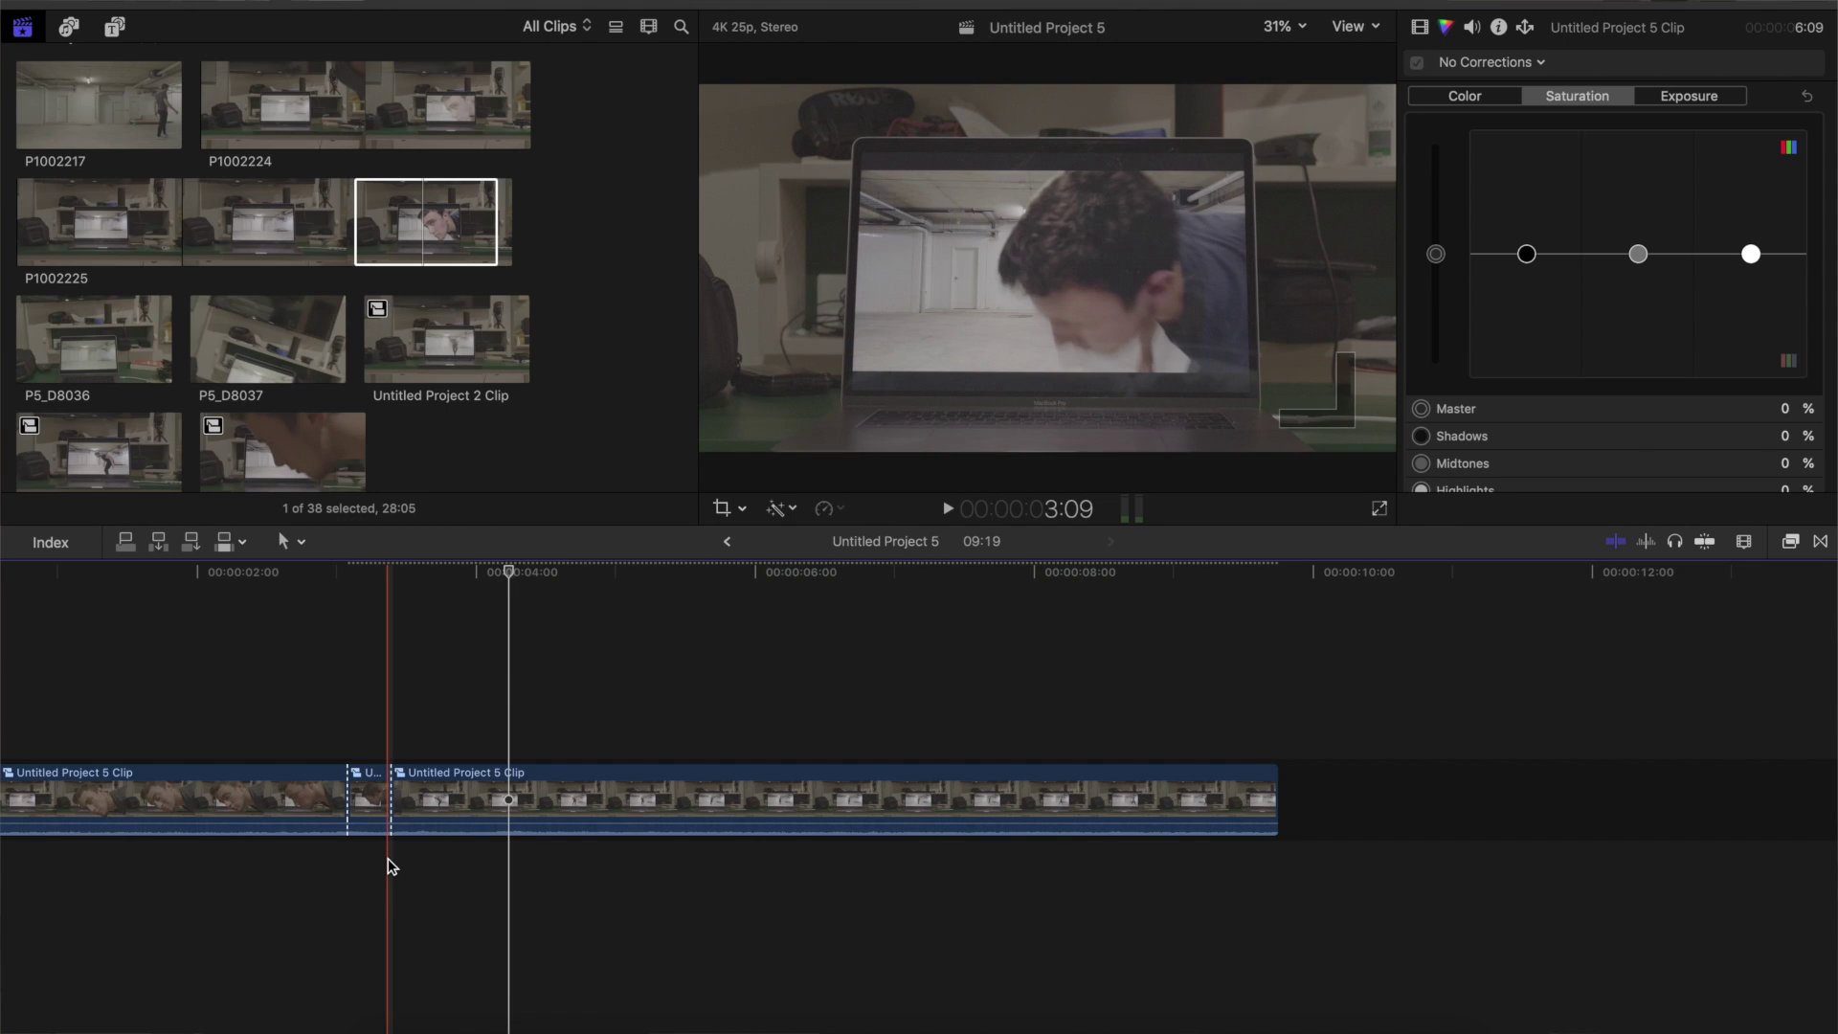
Swap the later clip's Ken Burns start and end, starting zoomed on the laptop and ending near 165%.
{"action": "left_click", "coordinate": [421, 814]}
{"action": "left_click", "coordinate": [723, 508]}
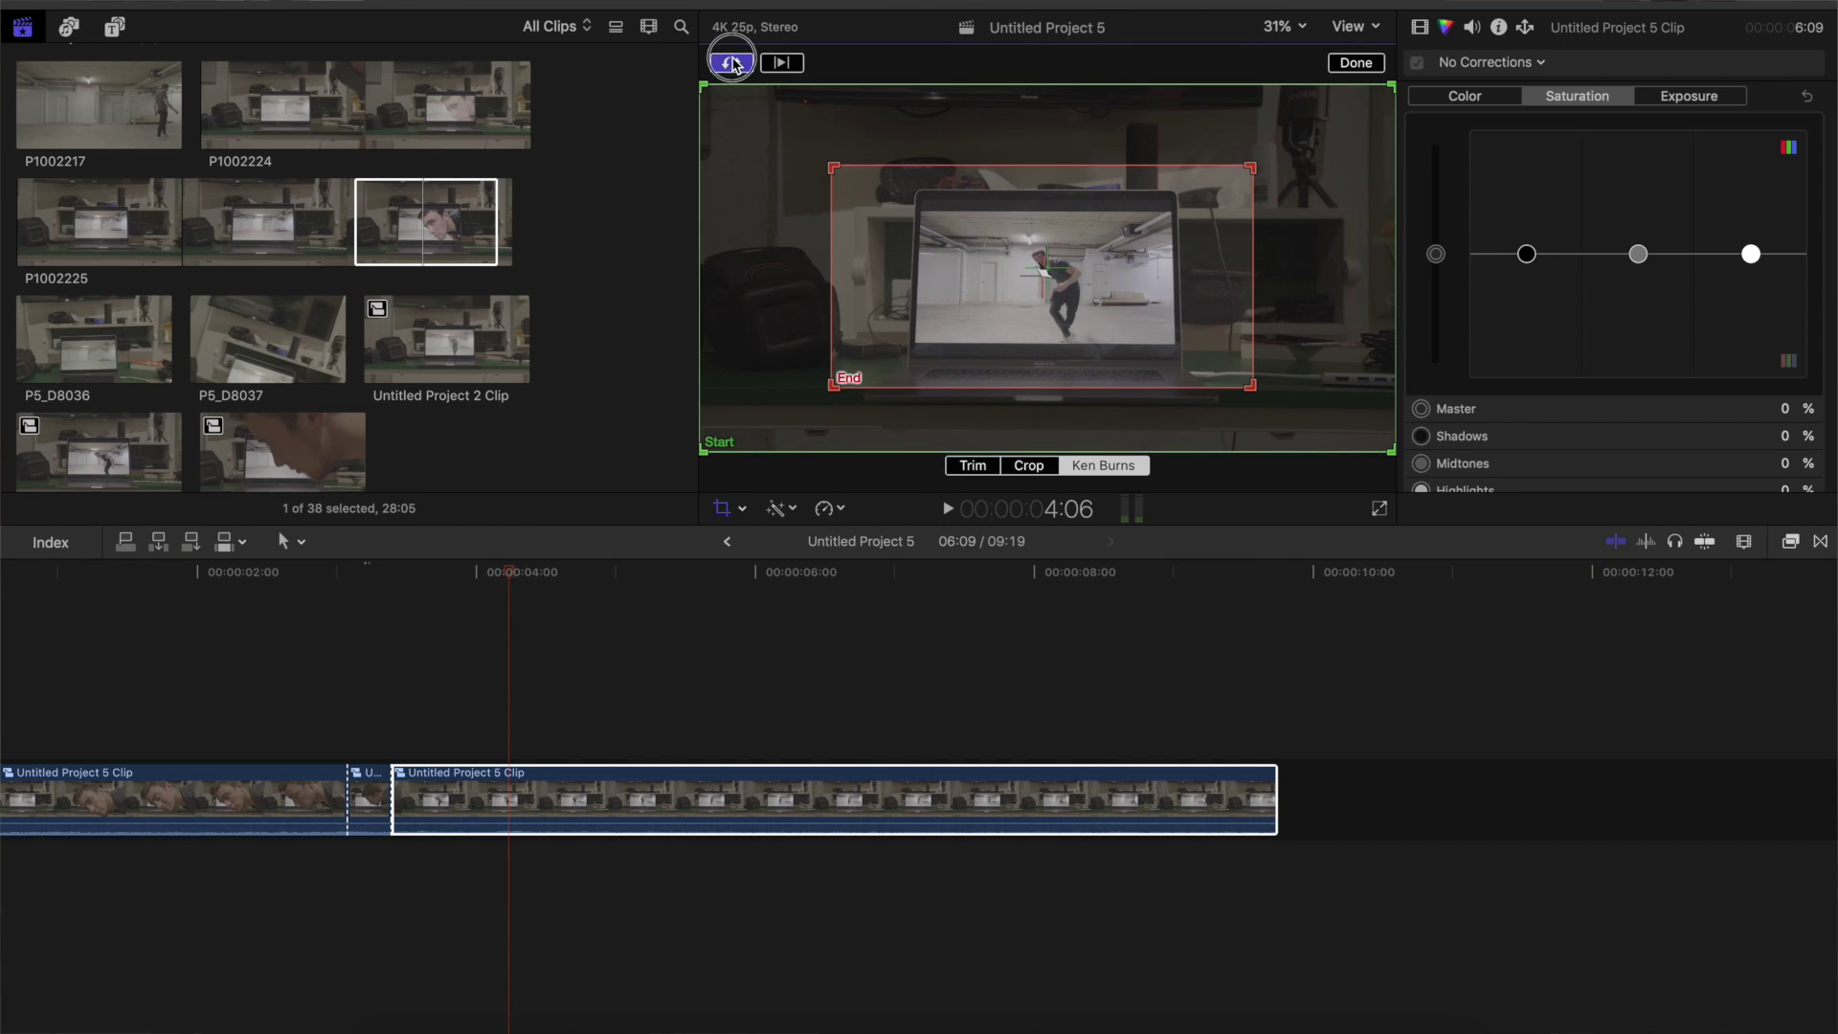
{"action": "left_click", "coordinate": [732, 63]}
{"action": "left_click_drag", "start_coordinate": [704, 87], "coordinate": [985, 255]}
{"action": "left_click_drag", "start_coordinate": [1158, 340], "coordinate": [1007, 280]}
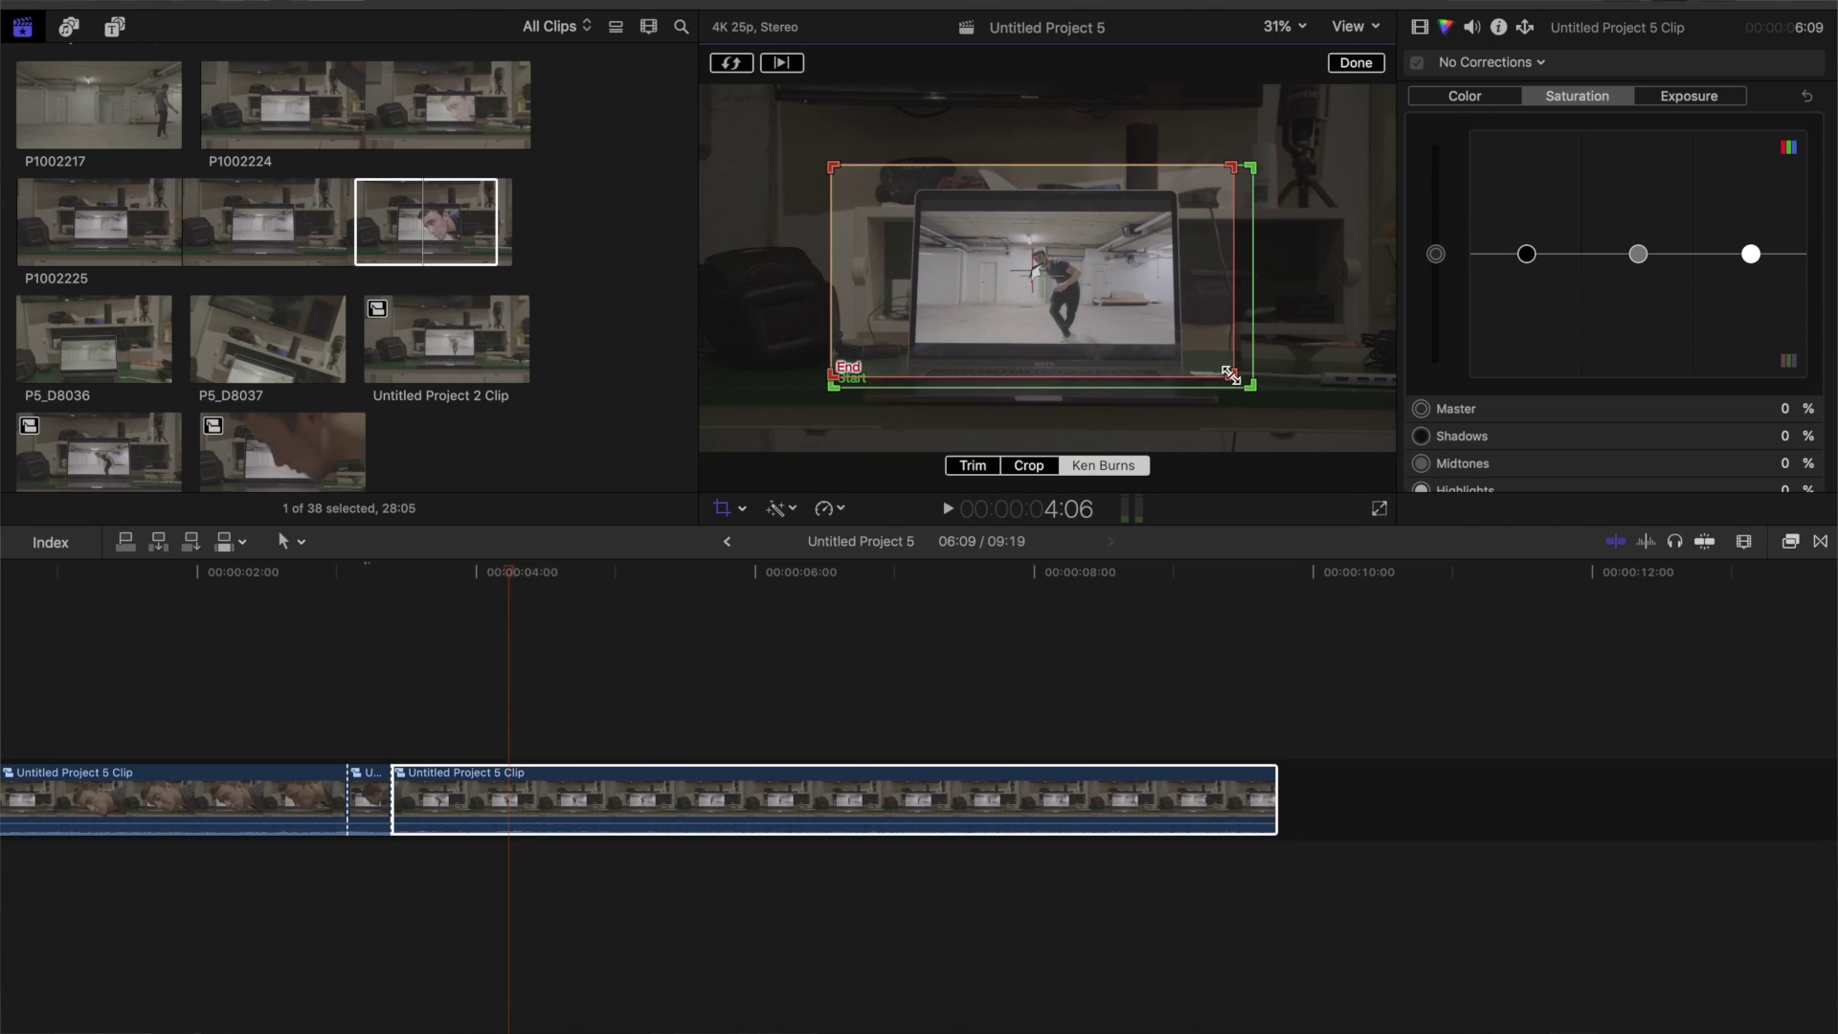
{"action": "left_click_drag", "start_coordinate": [1231, 373], "coordinate": [1248, 384]}
{"action": "left_click", "coordinate": [1356, 64]}
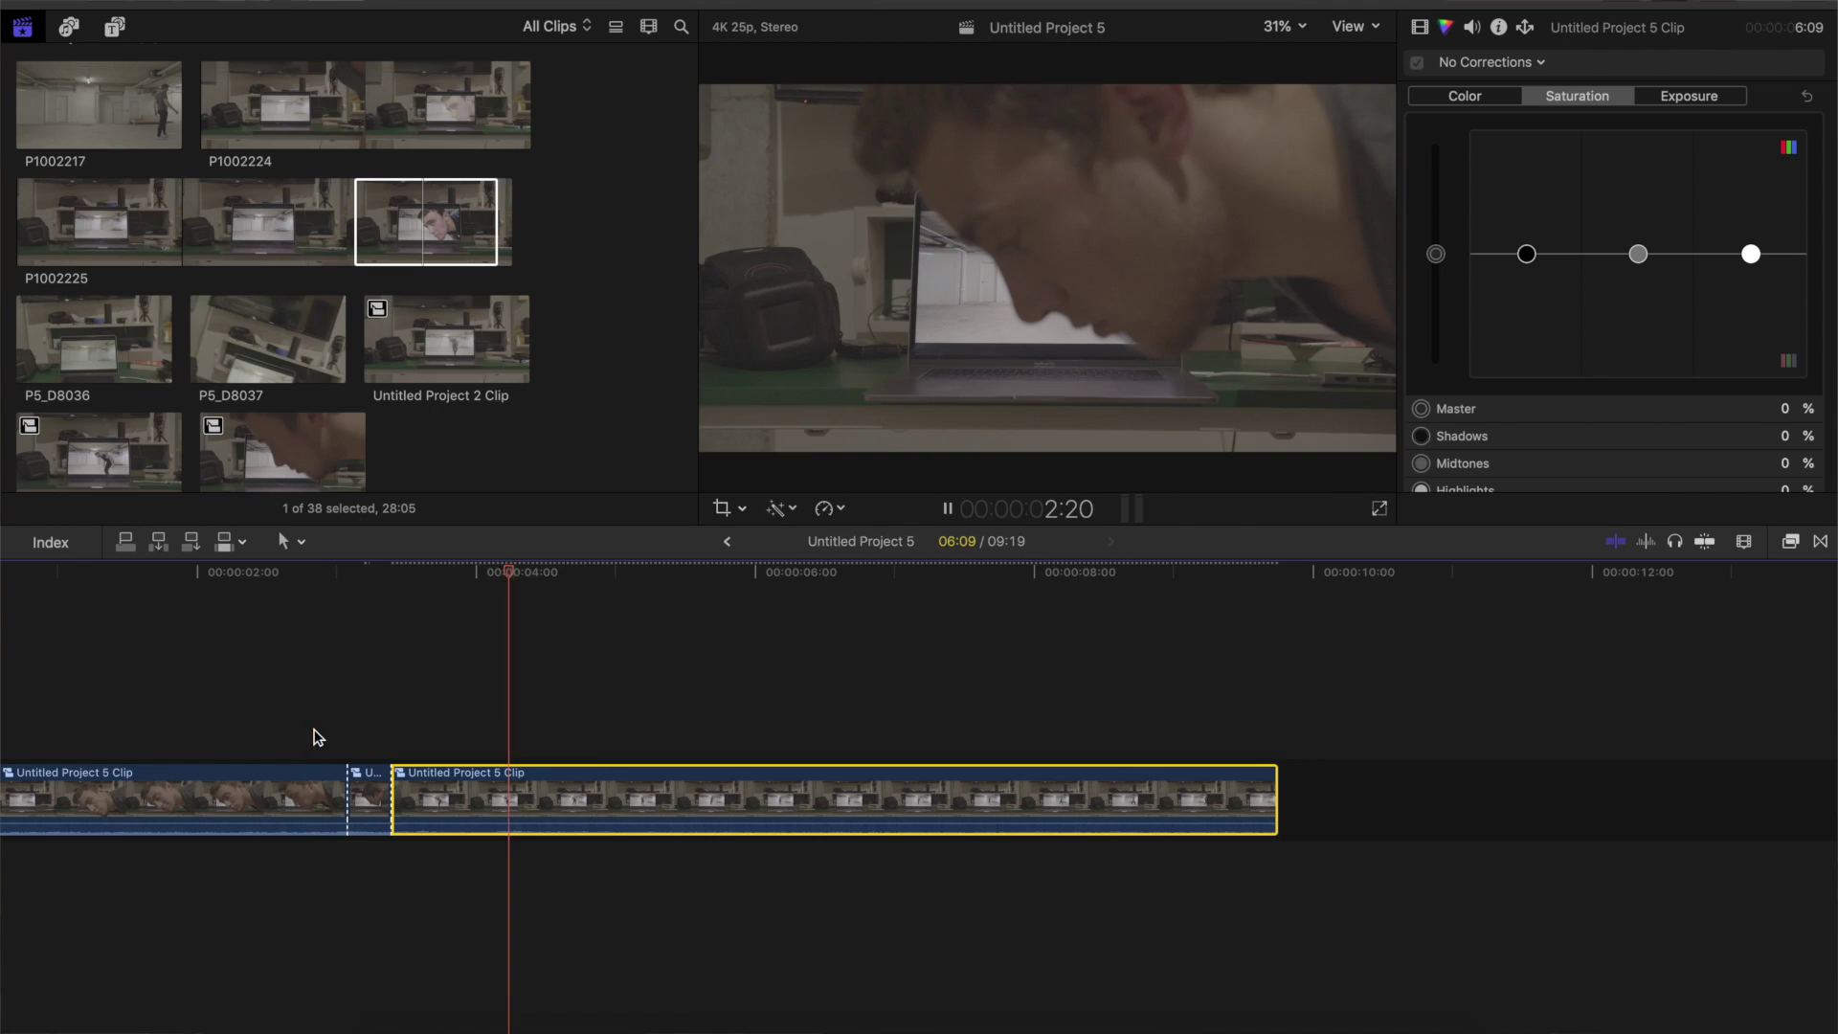
Preview the edit around the Ken Burns cut.
{"action": "left_click", "coordinate": [309, 875]}
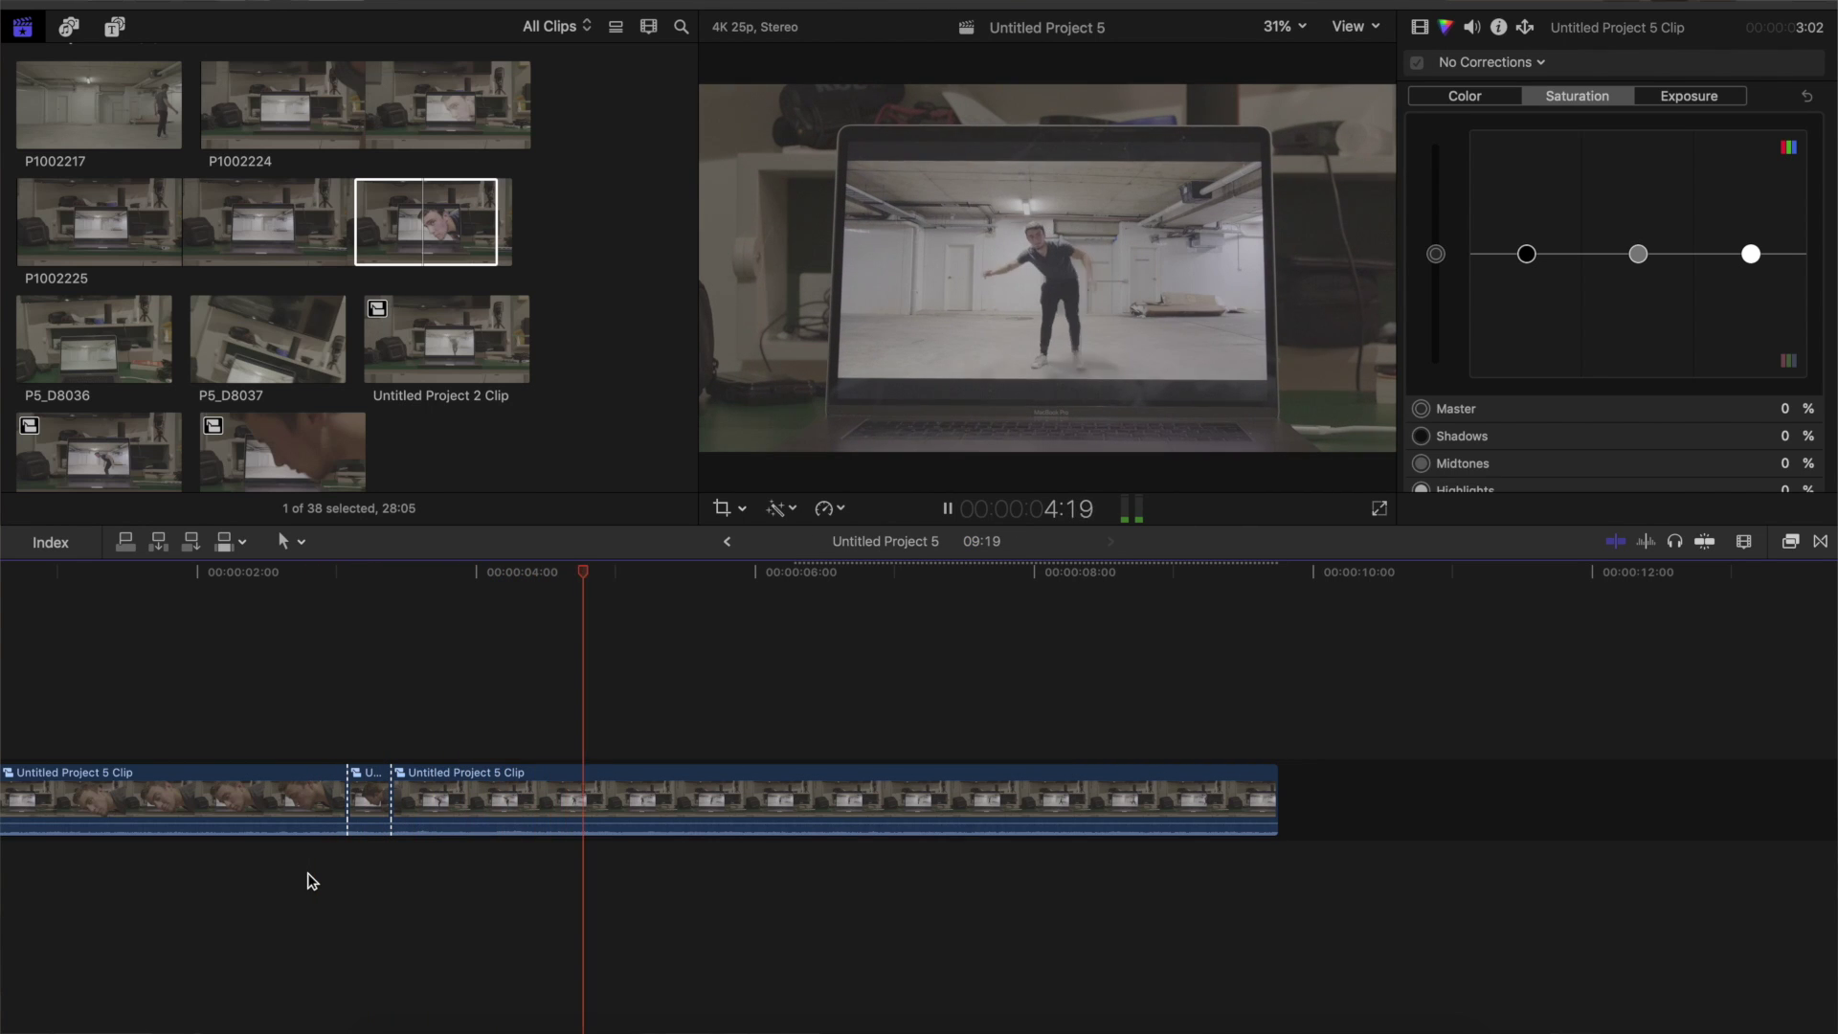
{"action": "left_click", "coordinate": [310, 875]}
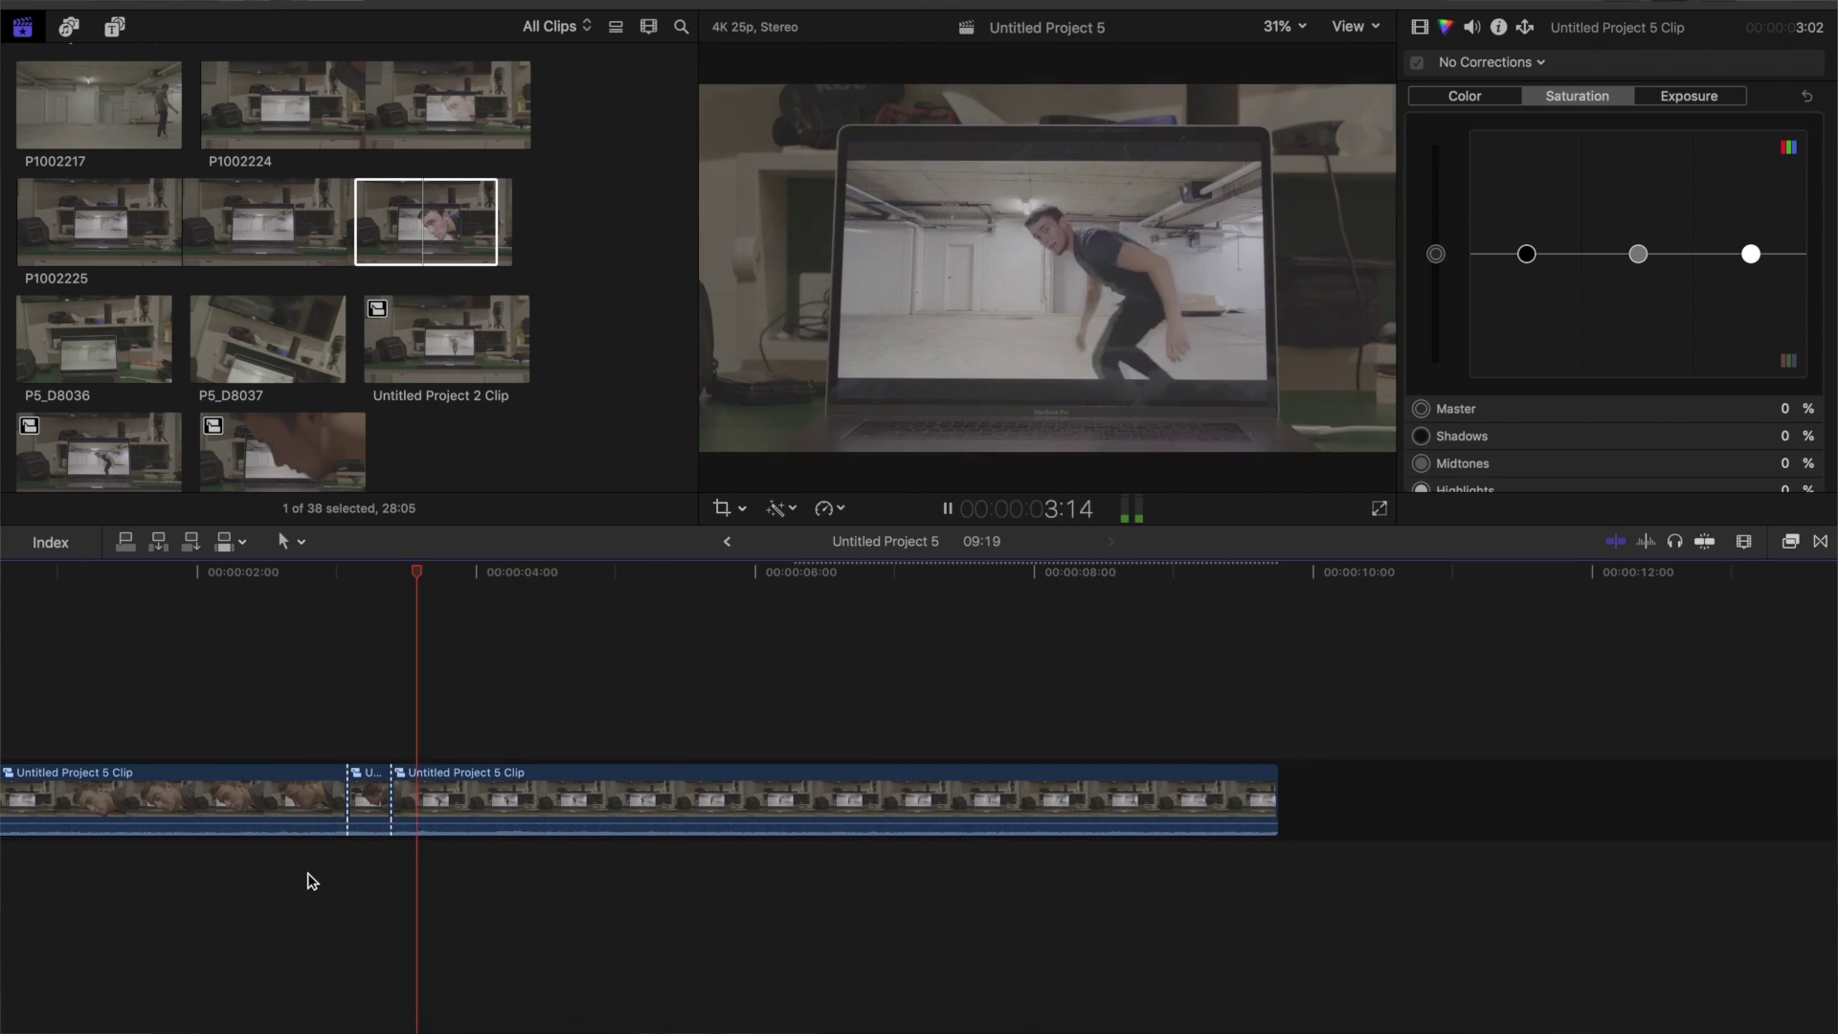
{"action": "key", "text": "super+minus"}
{"action": "key", "text": "space"}
Nest all three timeline clips into a compound clip named Untitled Project 5 Clip 1.
{"action": "left_click", "coordinate": [184, 703]}
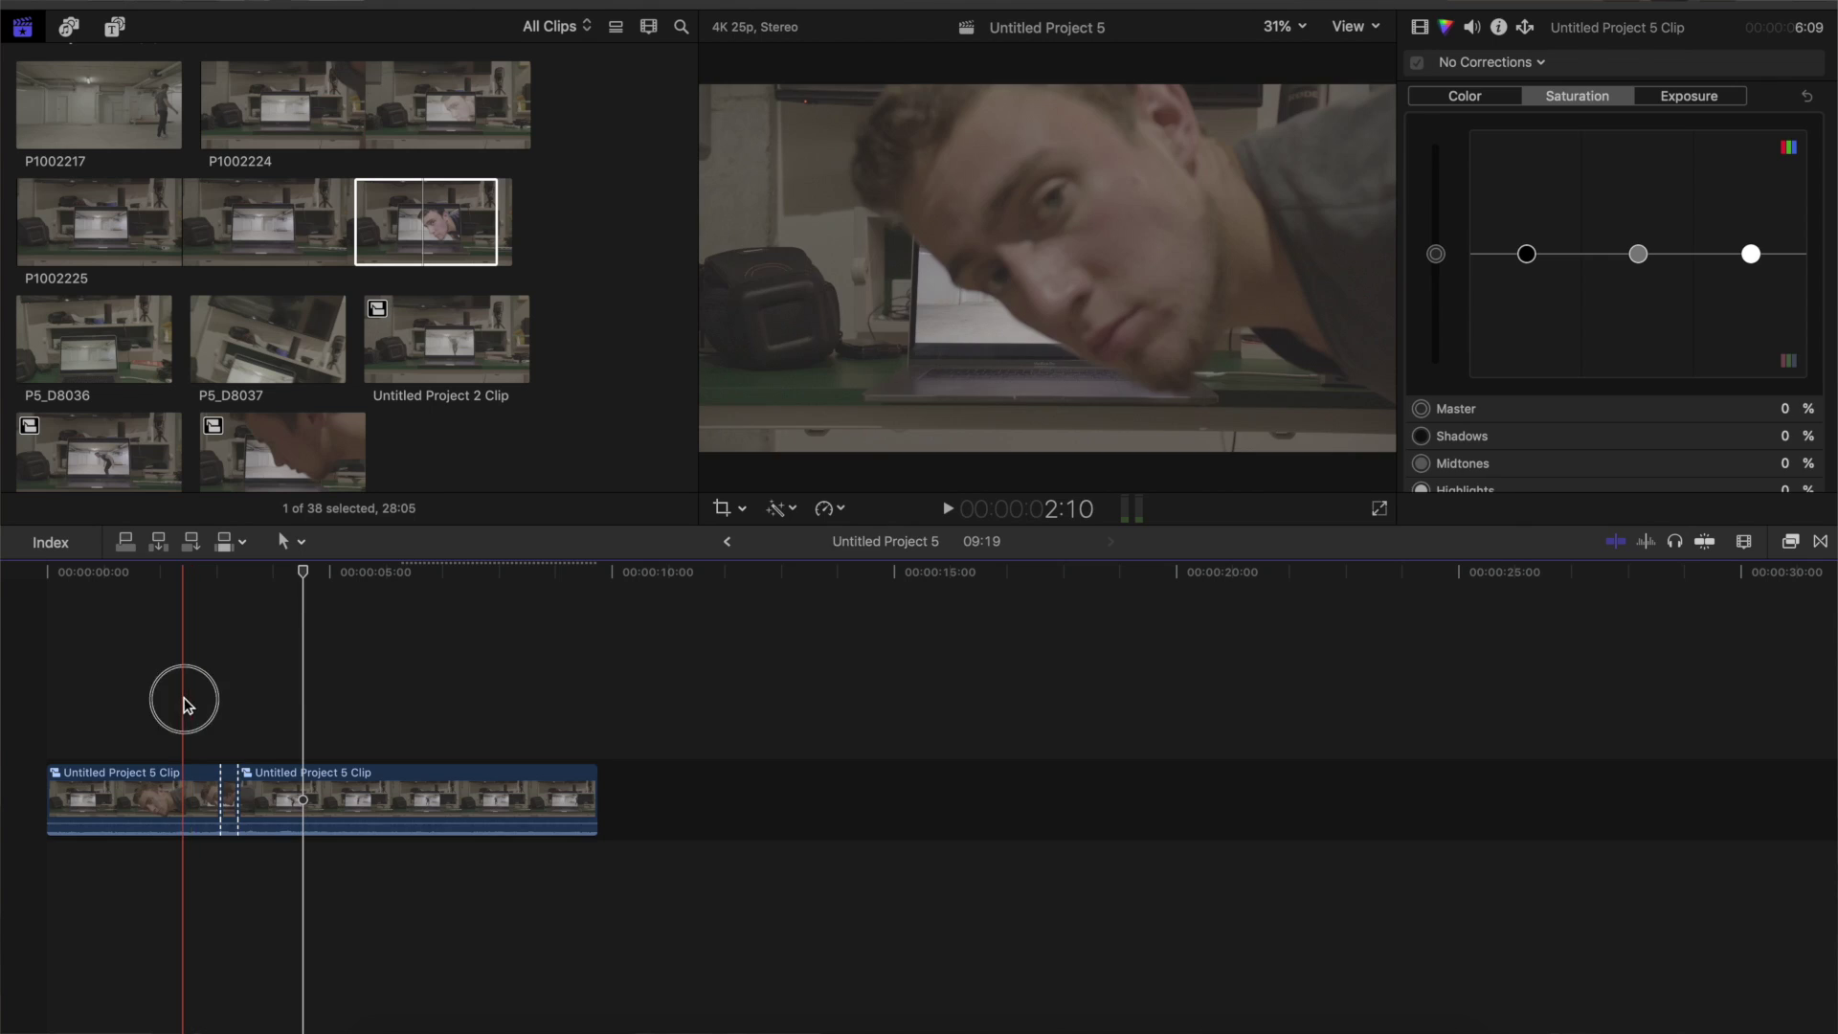
{"action": "left_click_drag", "start_coordinate": [184, 703], "coordinate": [320, 804]}
{"action": "right_click", "coordinate": [312, 640]}
{"action": "key", "text": "Escape"}
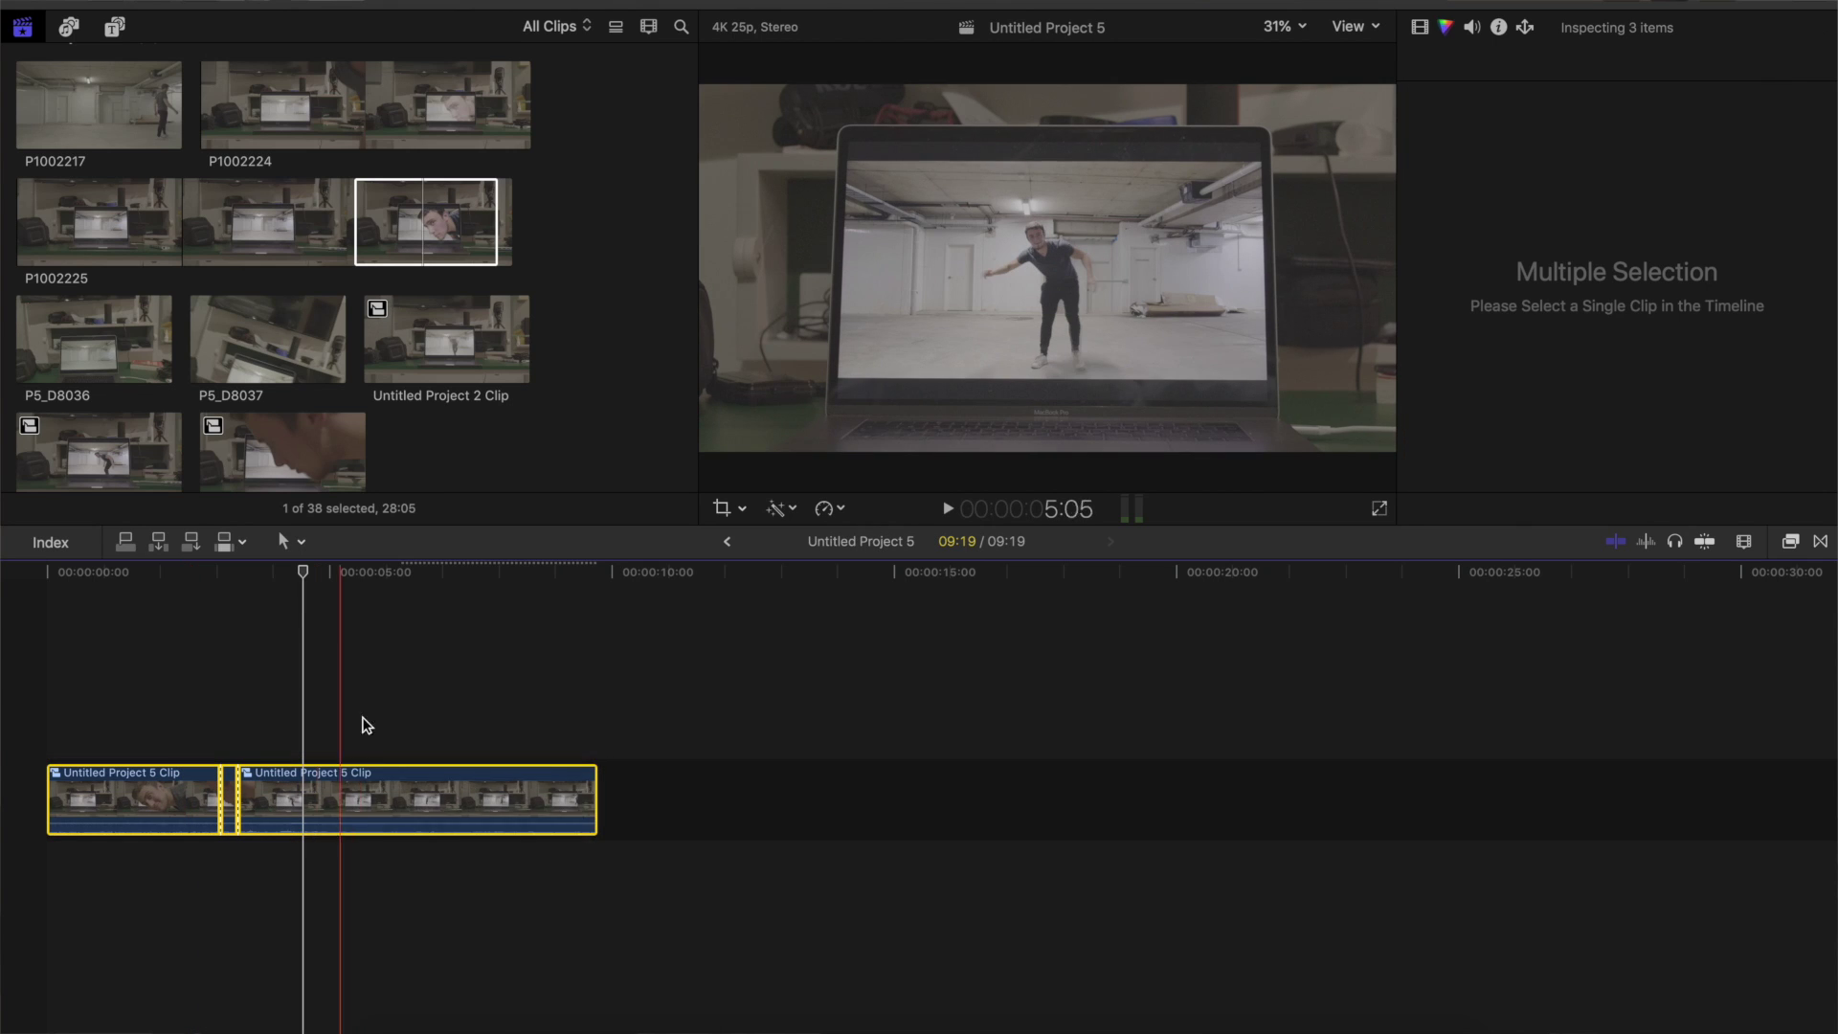
{"action": "right_click", "coordinate": [329, 816]}
{"action": "left_click", "coordinate": [409, 660]}
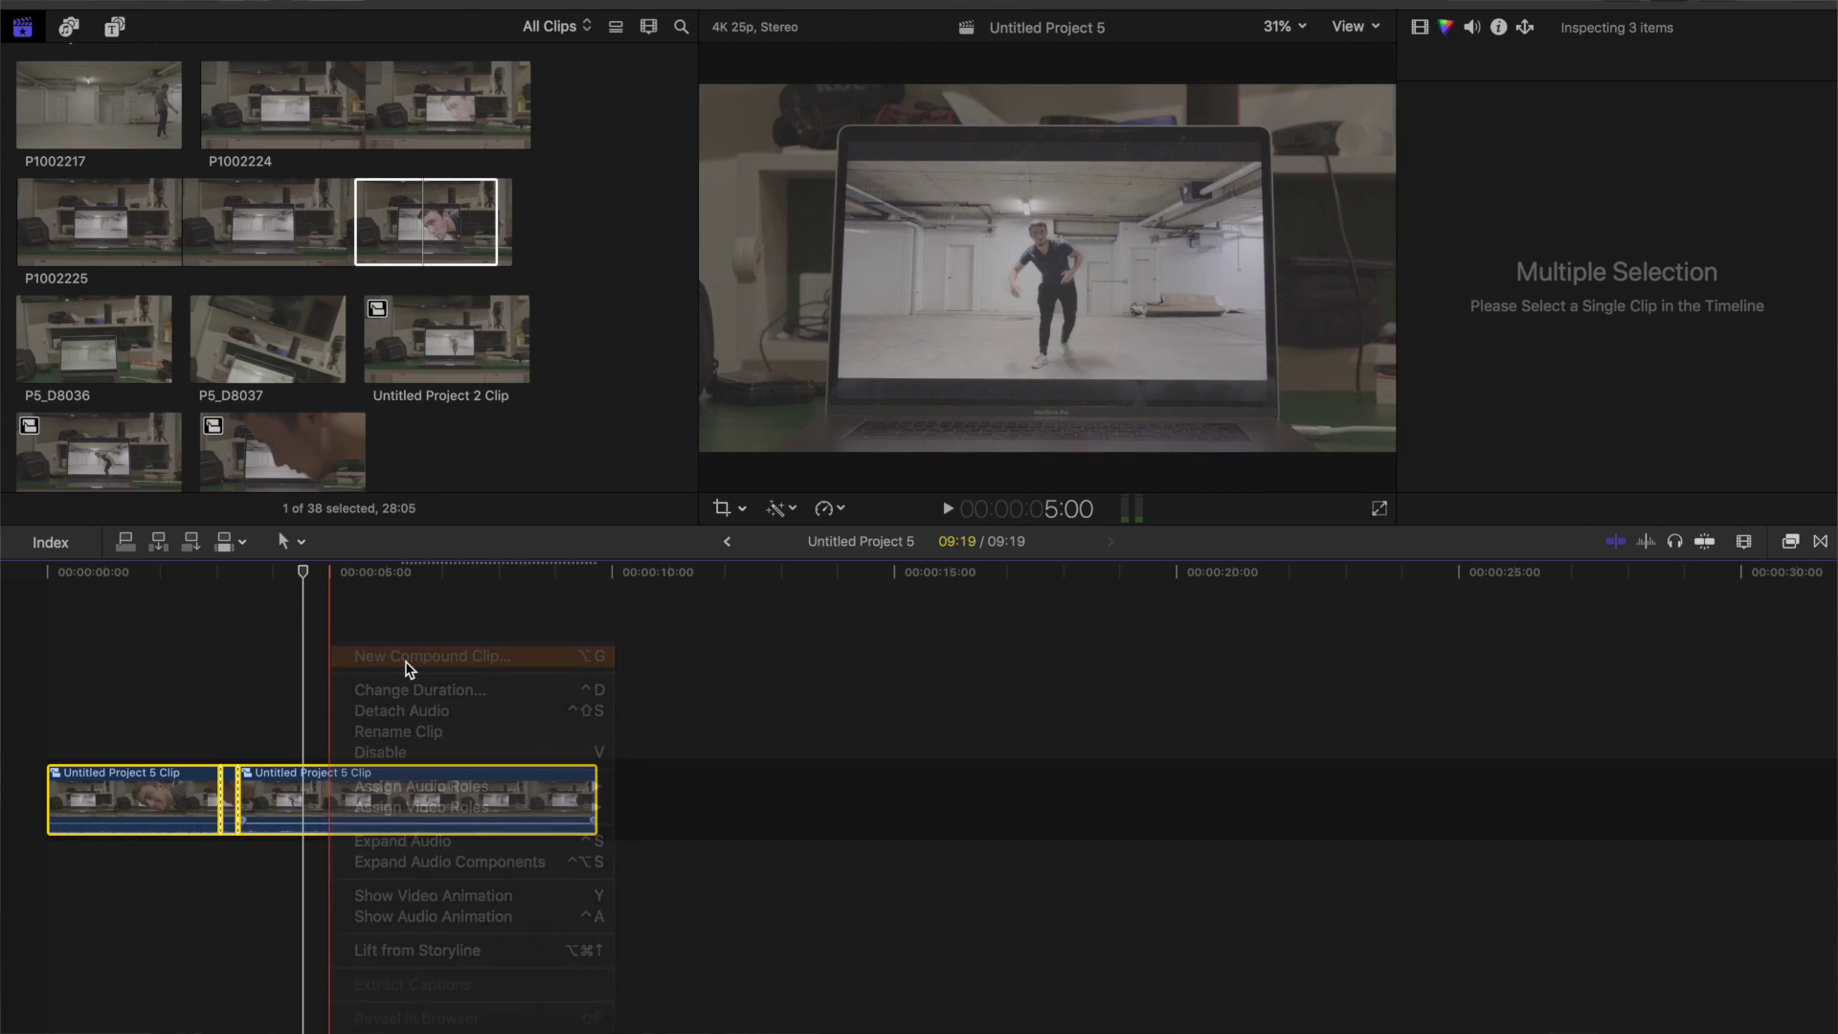
{"action": "key", "text": "Return"}
Blade the compound clip's speed at two points around the head push.
{"action": "key", "text": "space"}
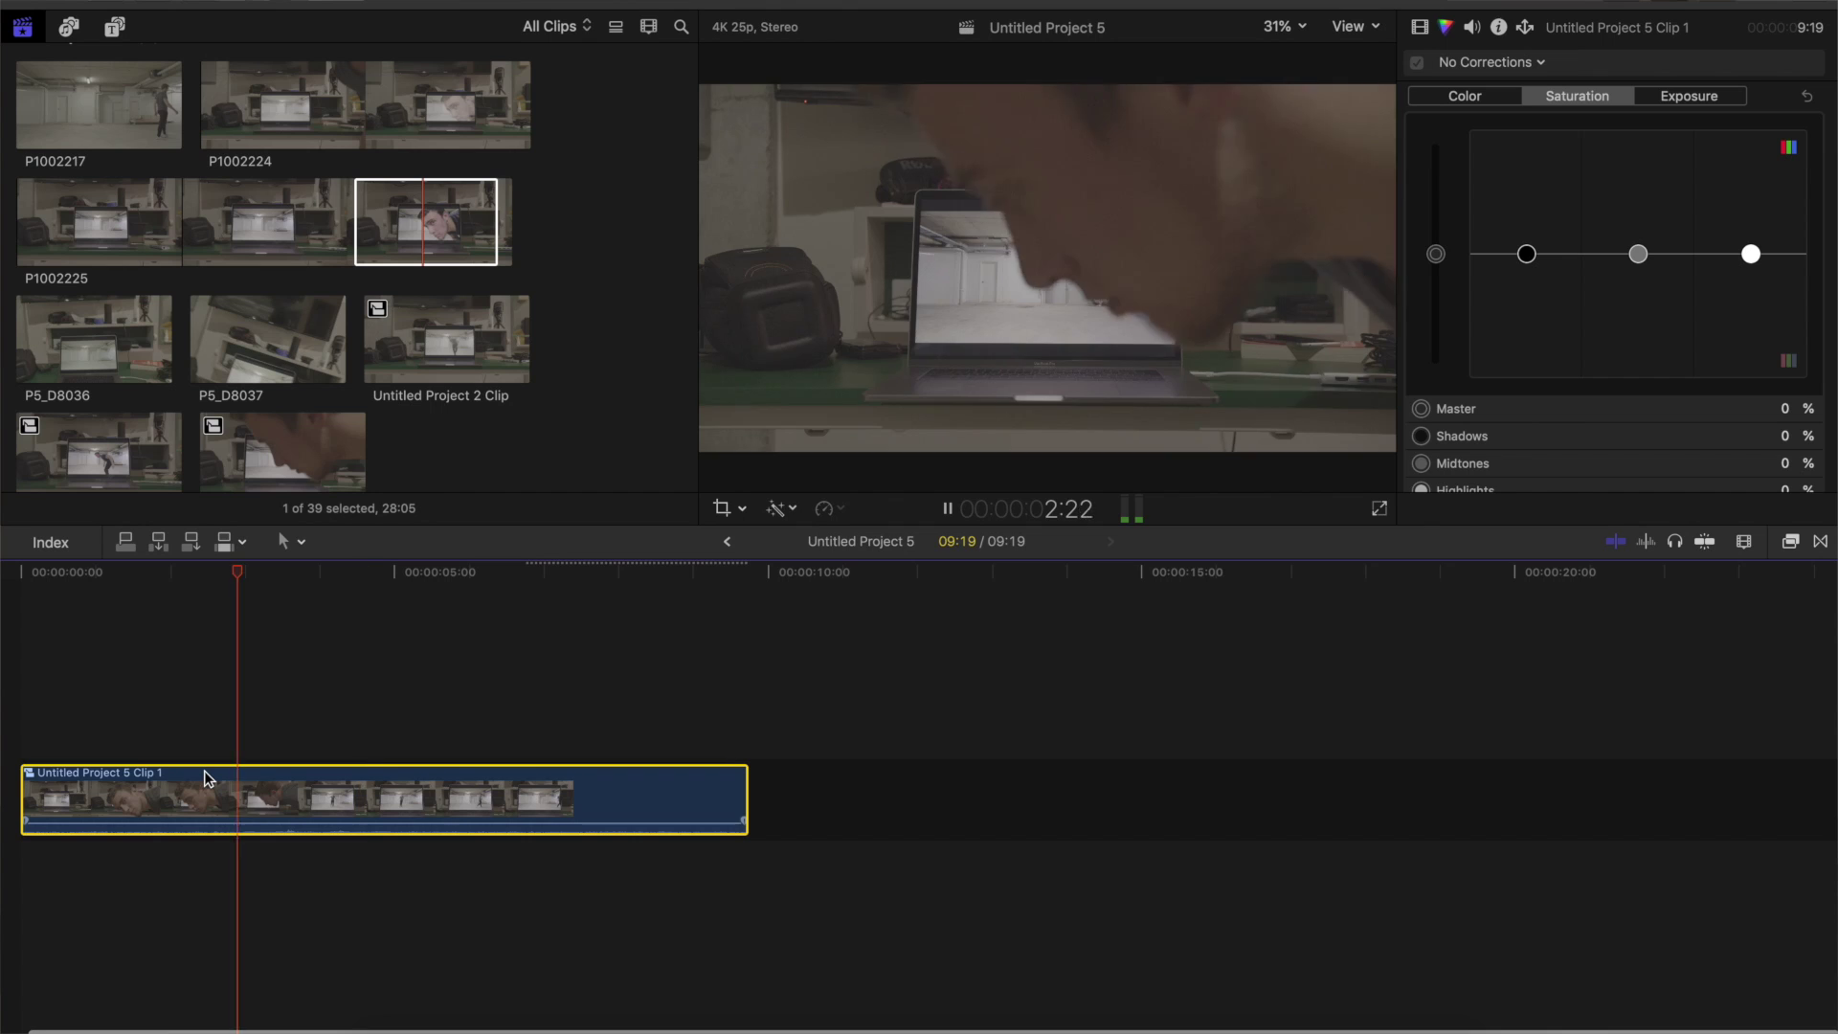
{"action": "key", "text": "space"}
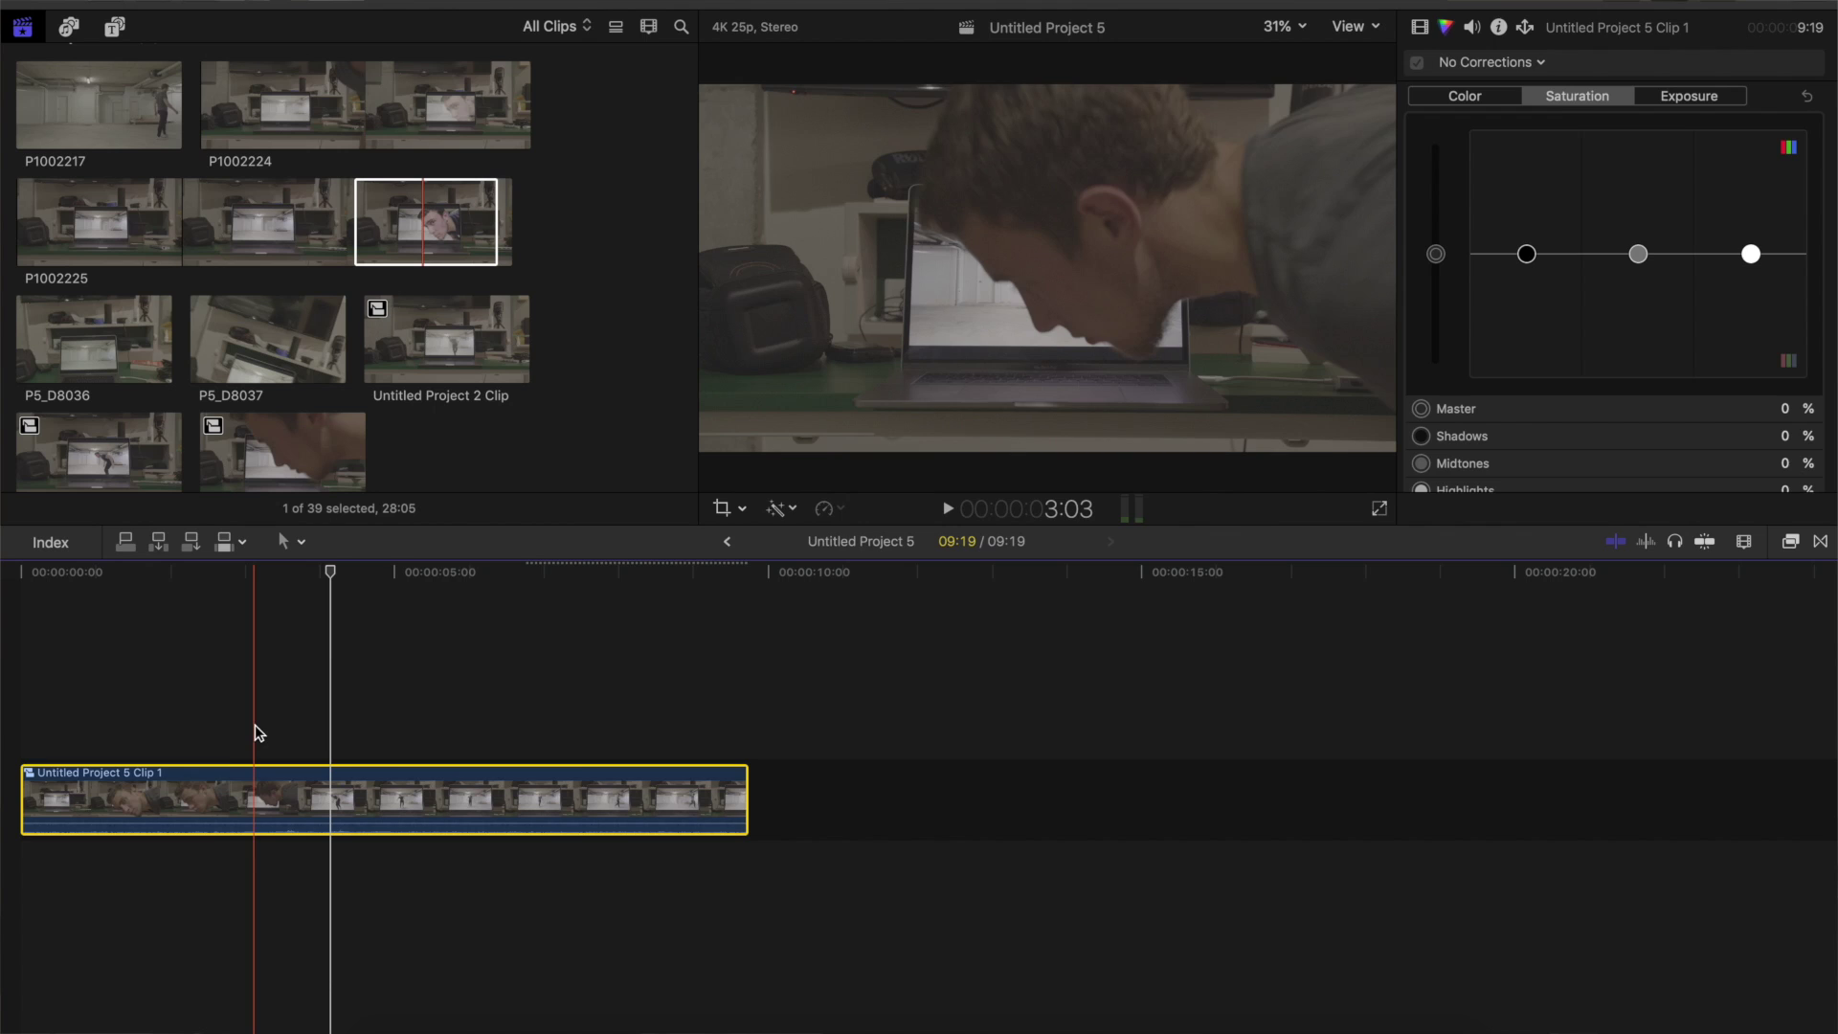
{"action": "left_click", "coordinate": [254, 736]}
{"action": "left_click", "coordinate": [246, 807]}
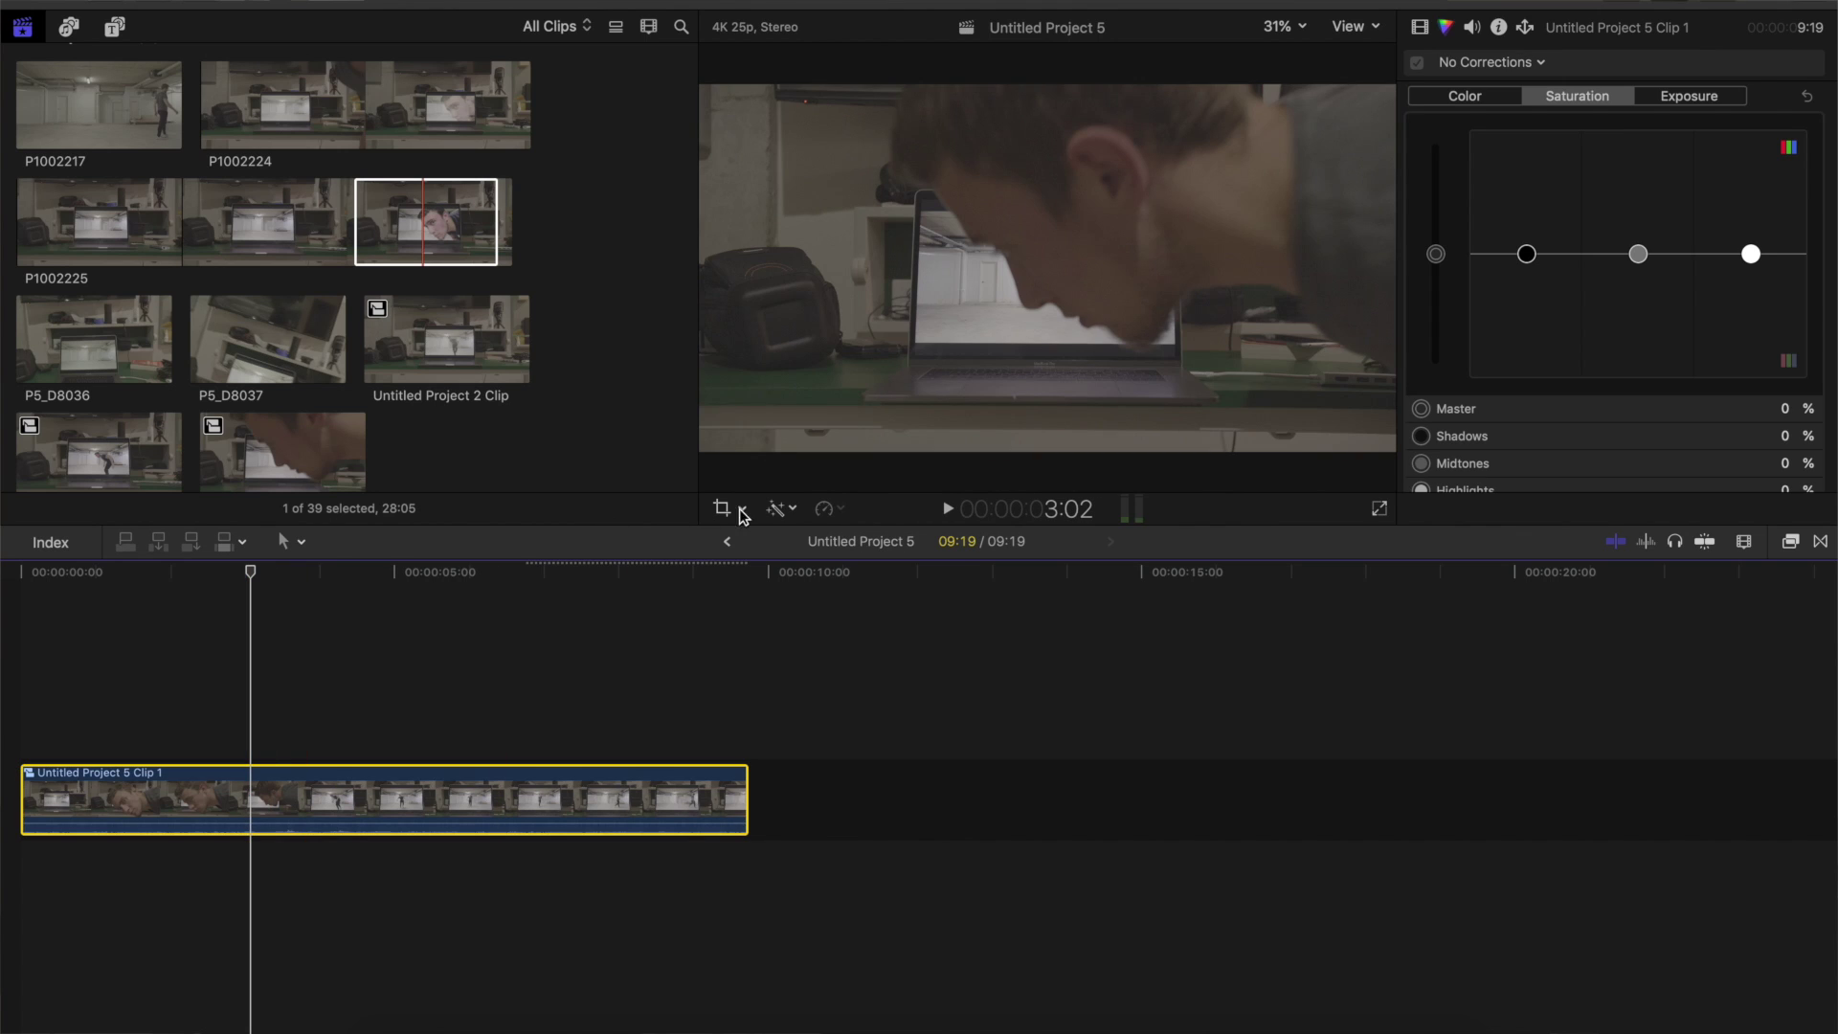
{"action": "left_click", "coordinate": [839, 512]}
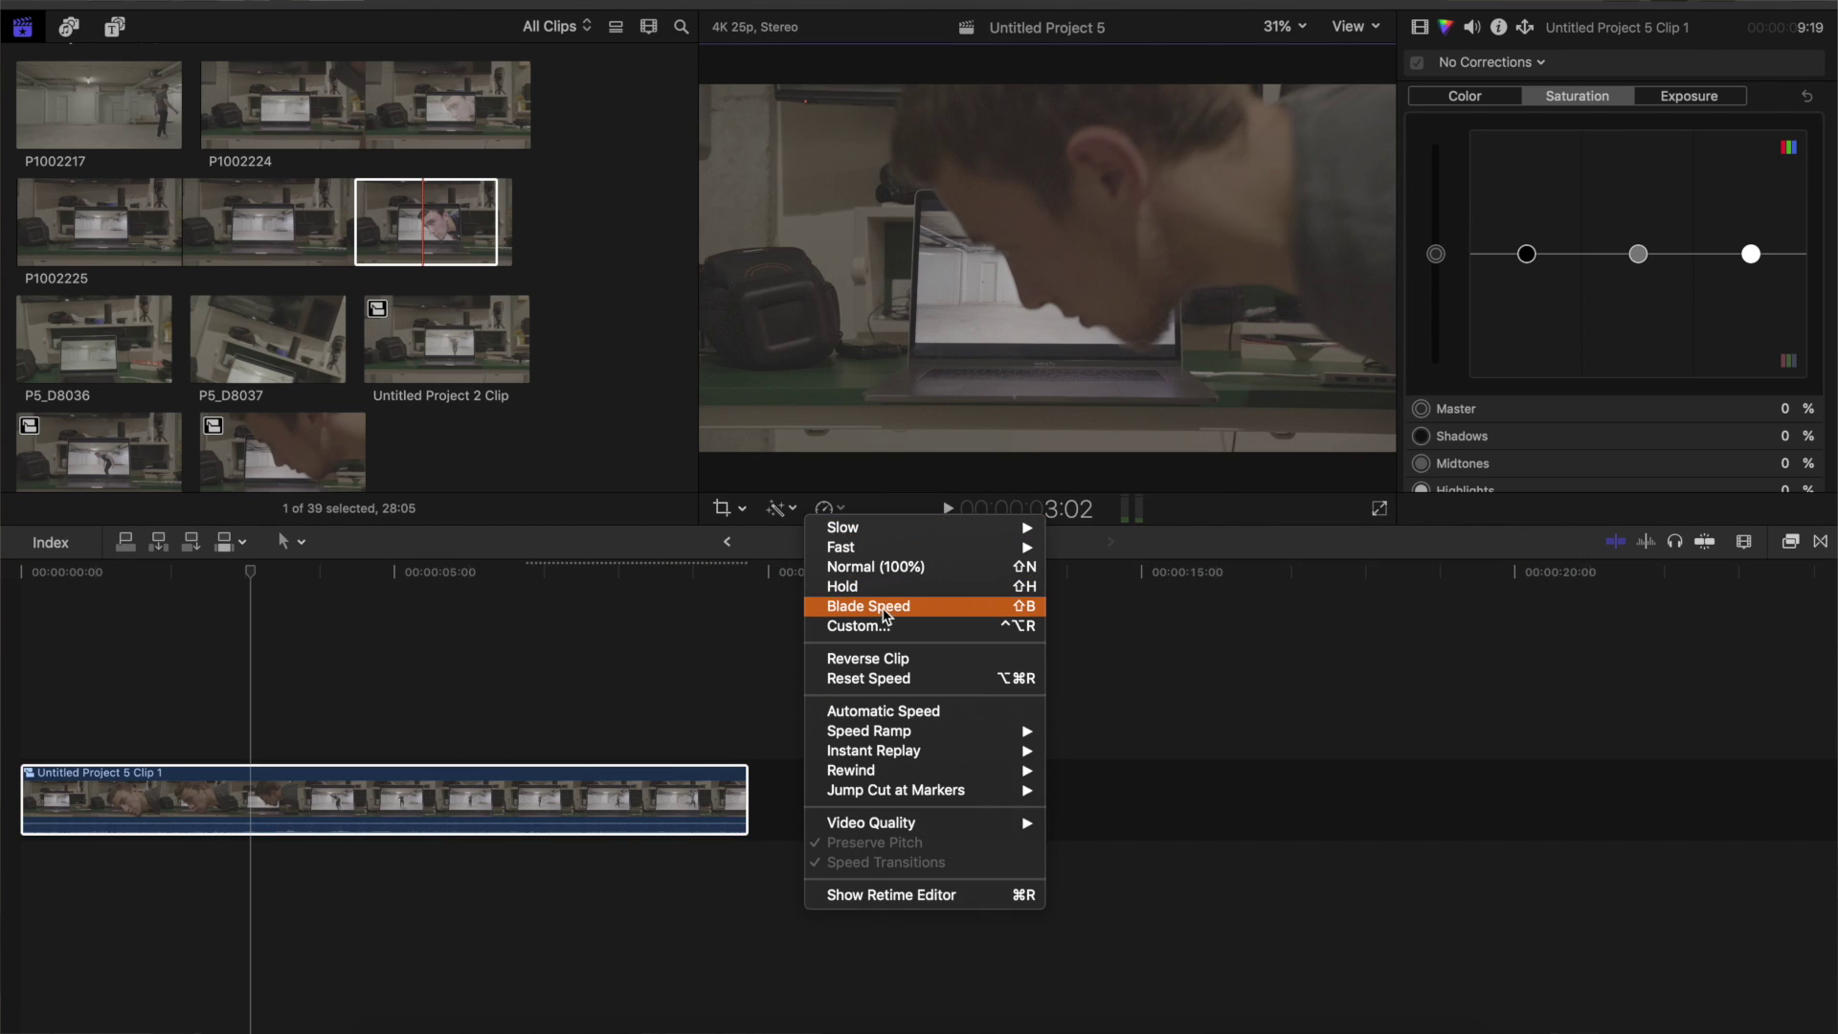
{"action": "left_click", "coordinate": [885, 615]}
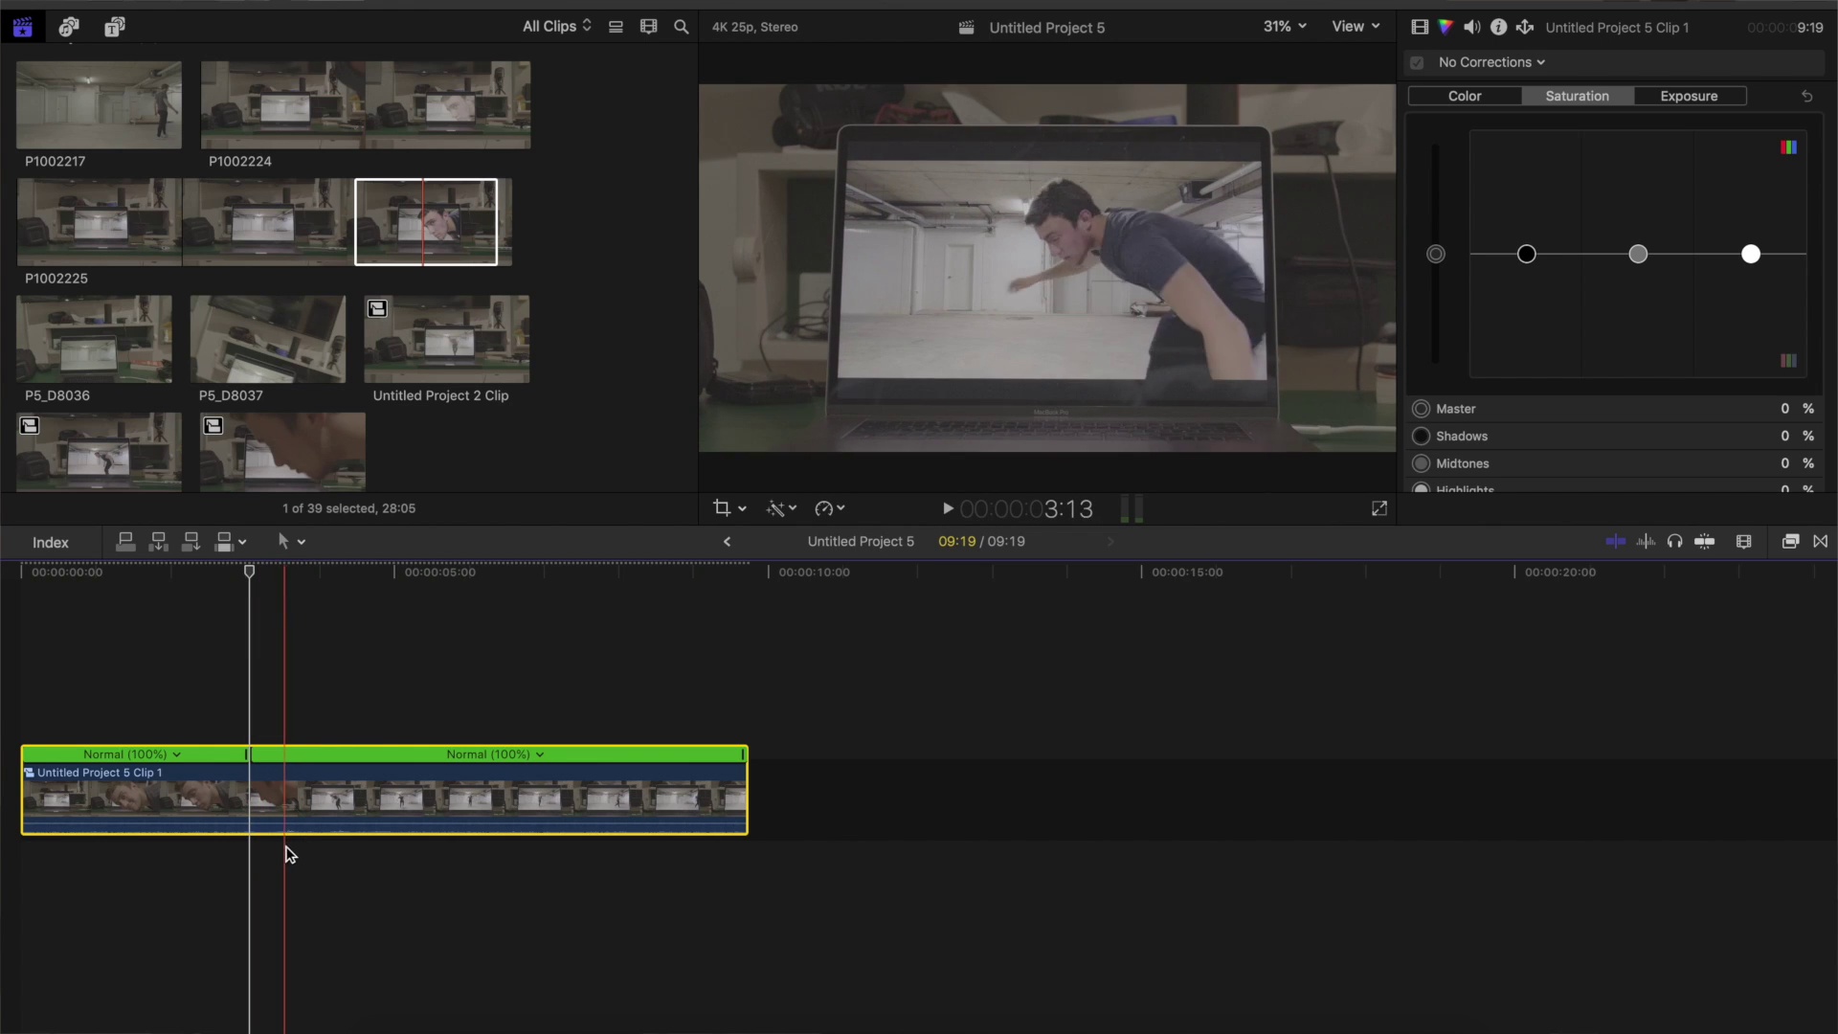
{"action": "left_click", "coordinate": [293, 852]}
{"action": "left_click", "coordinate": [297, 804]}
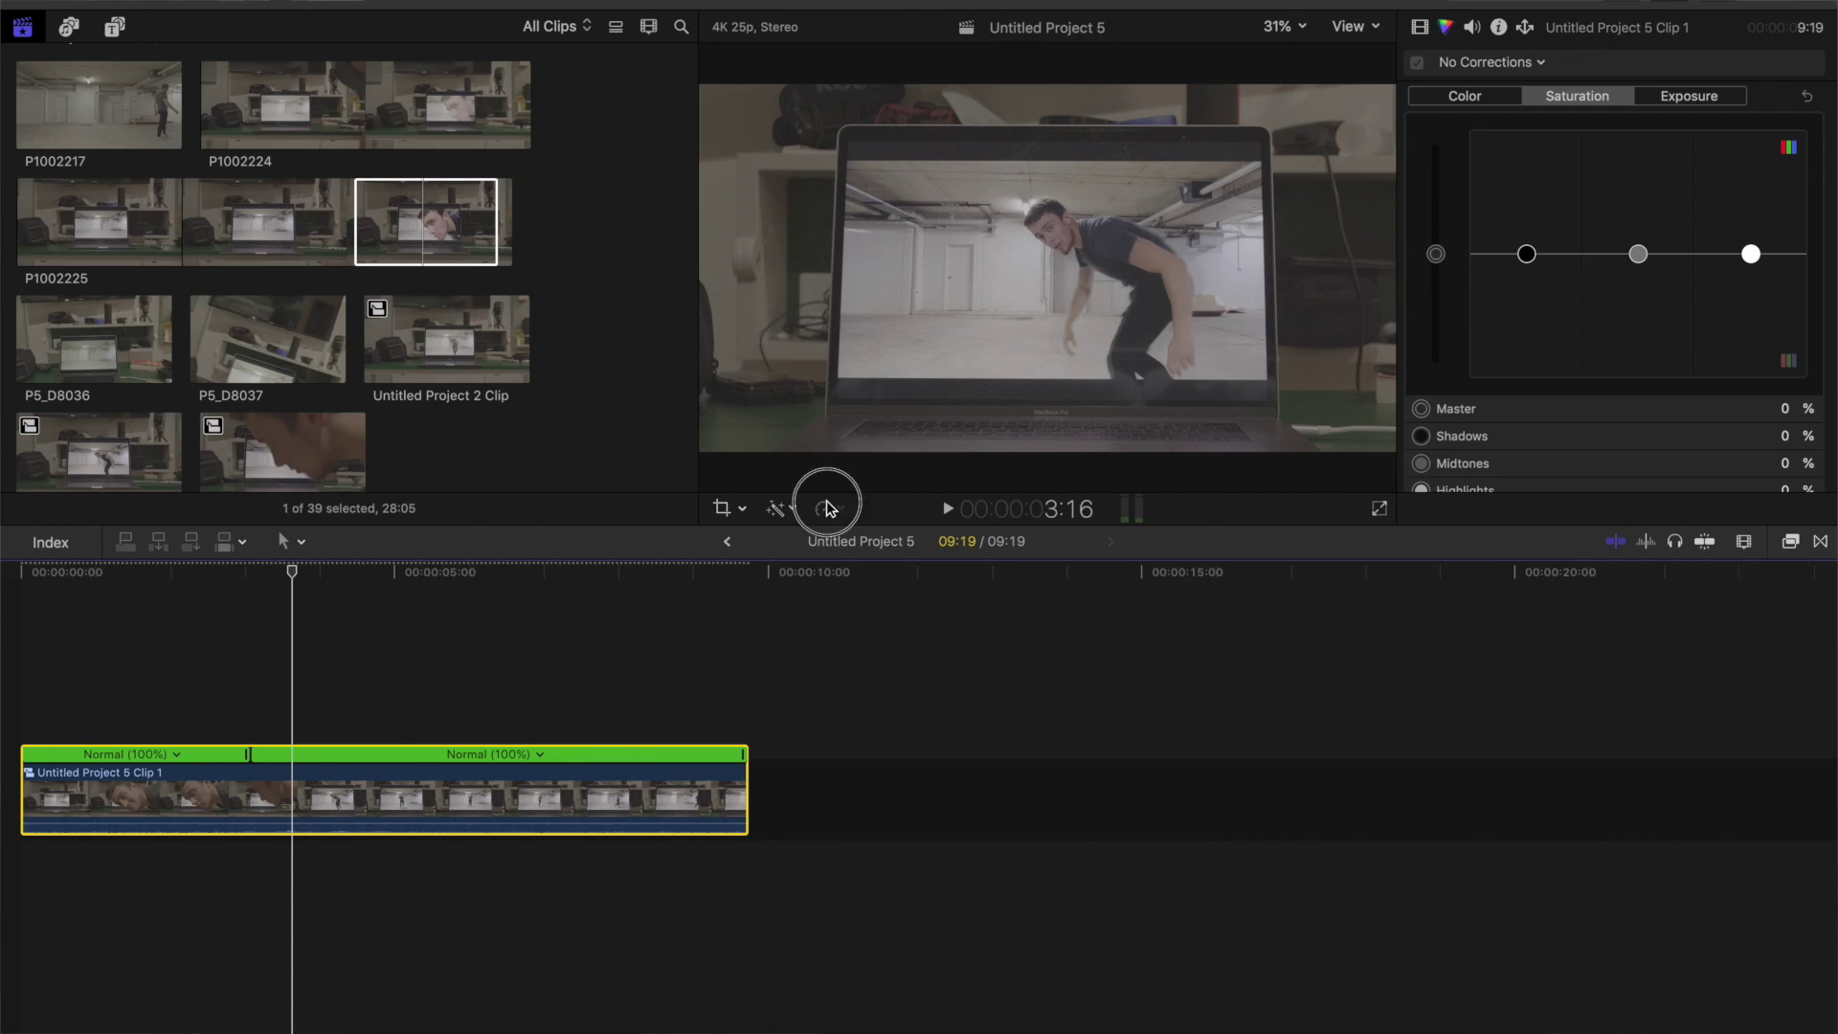
{"action": "left_click", "coordinate": [827, 509]}
{"action": "left_click", "coordinate": [900, 610]}
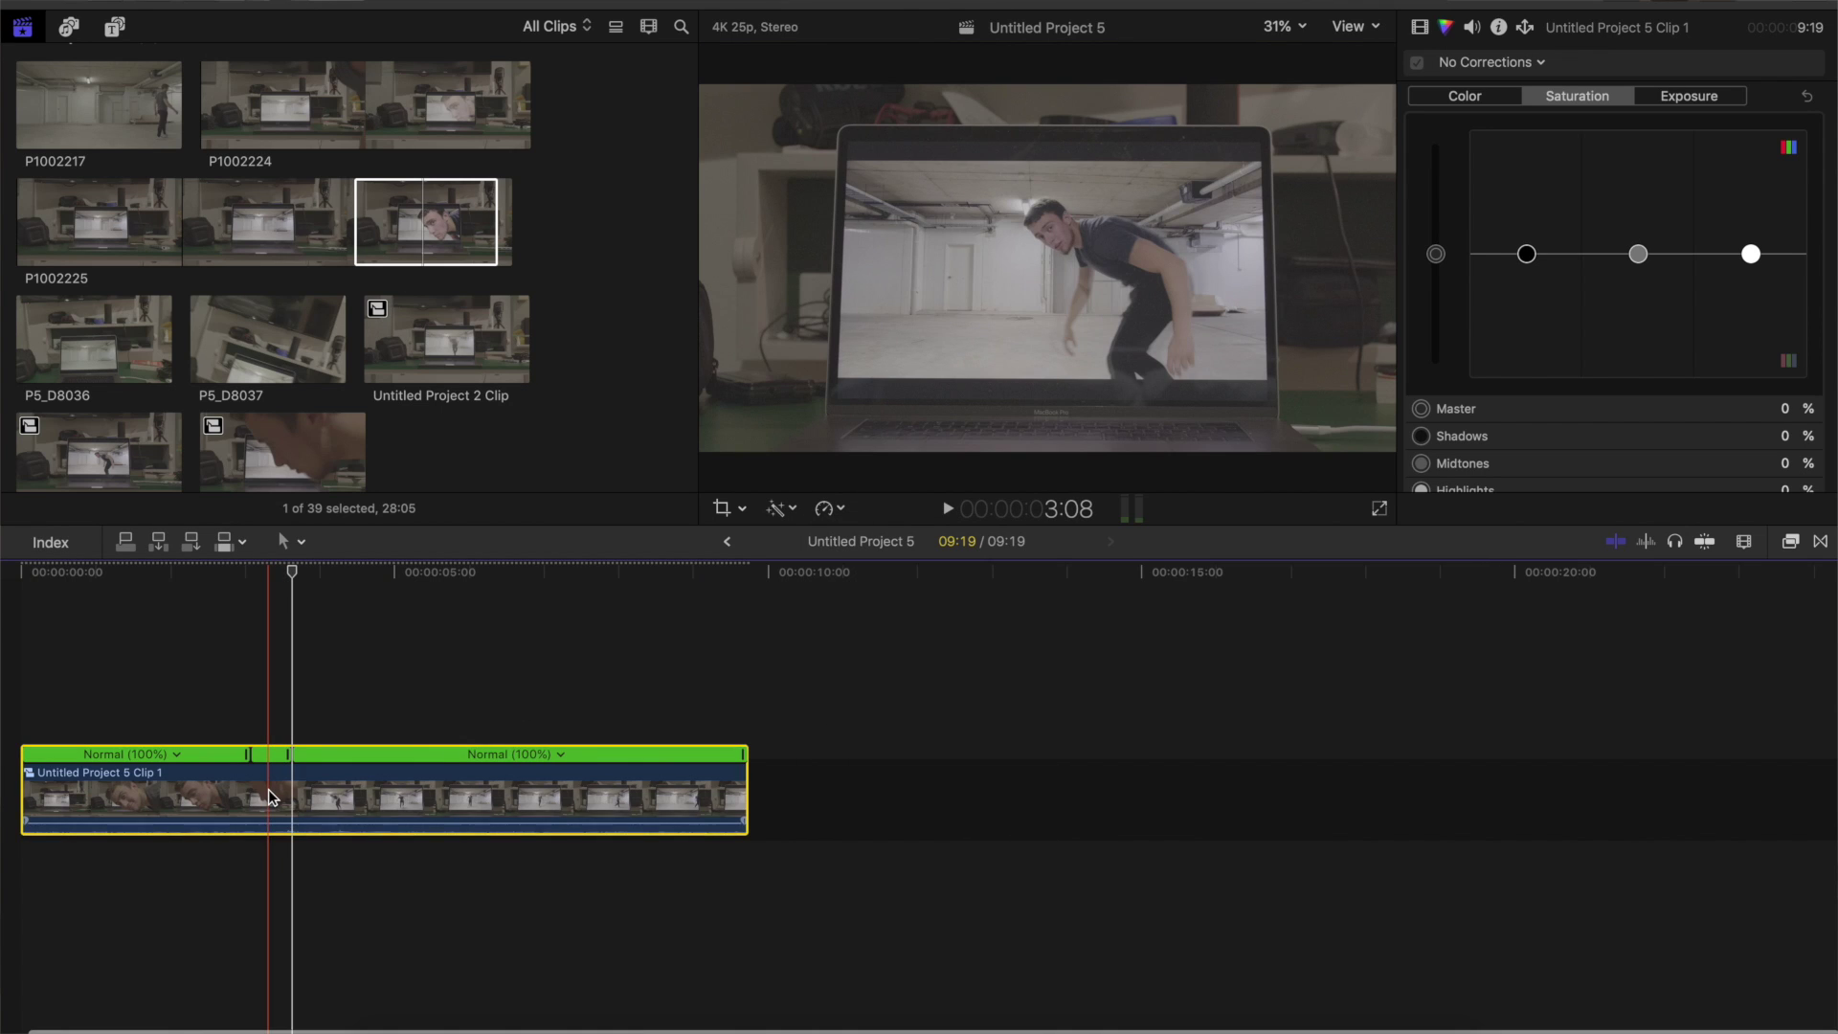
Speed up the middle retime section and play it back, shortening the project to 09:14.
{"action": "key", "text": "super+equal"}
{"action": "mouse_move", "coordinate": [328, 756]}
{"action": "left_mouse_down"}
{"action": "mouse_move", "coordinate": [275, 755]}
{"action": "mouse_move", "coordinate": [299, 759]}
{"action": "left_mouse_up"}
{"action": "key", "text": "super+equal"}
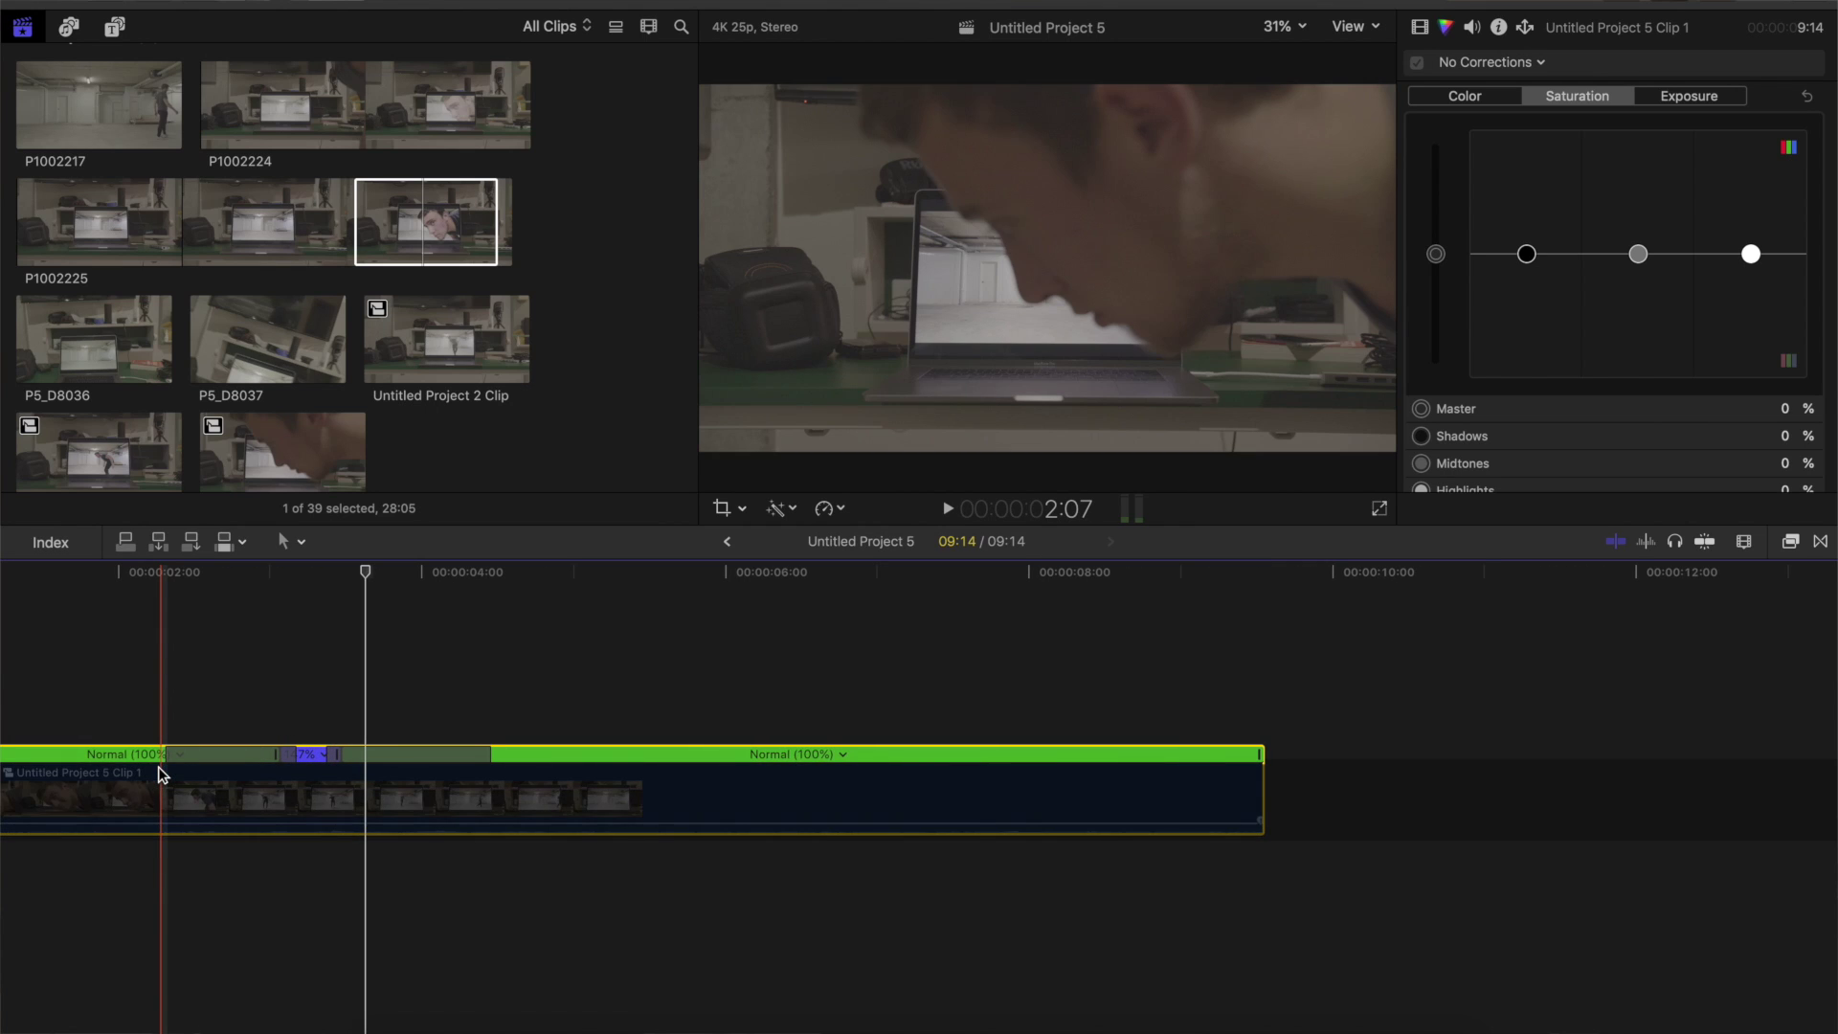
{"action": "key", "text": "space"}
{"action": "left_click", "coordinate": [188, 710]}
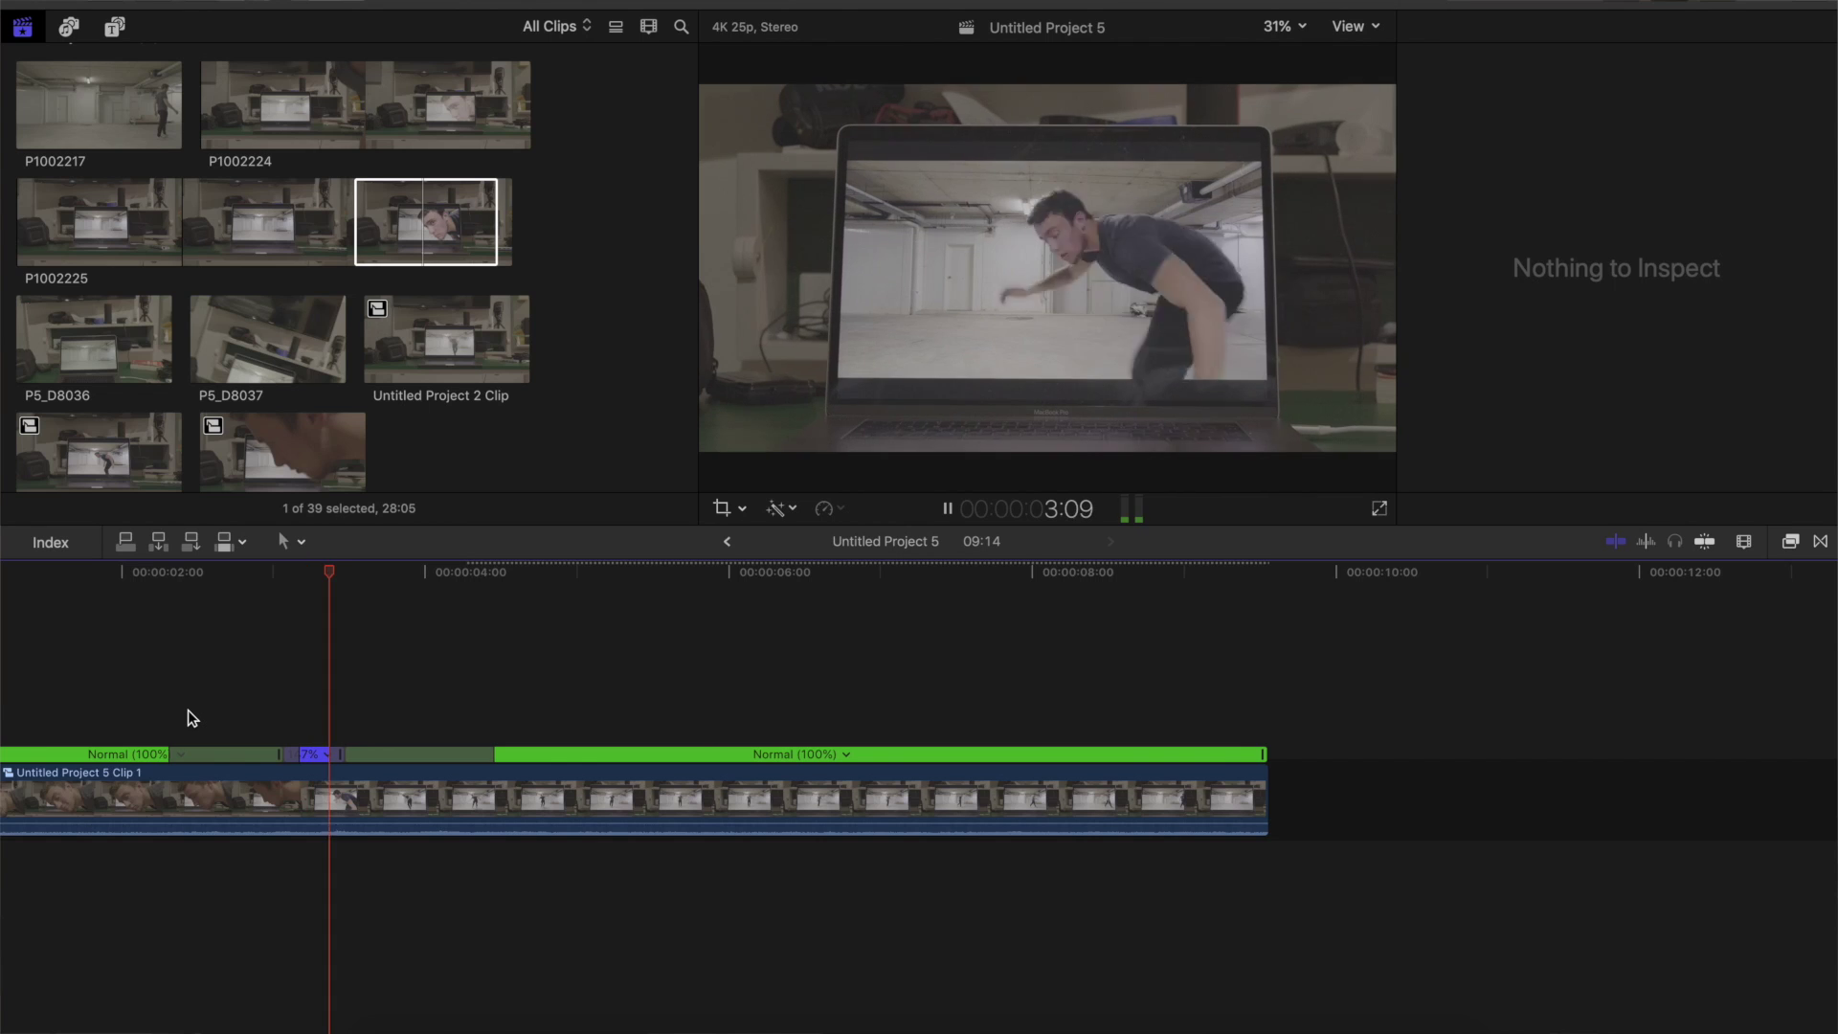
{"action": "key", "text": "space"}
{"action": "key", "text": "super+6"}
{"action": "key", "text": "shift+z"}
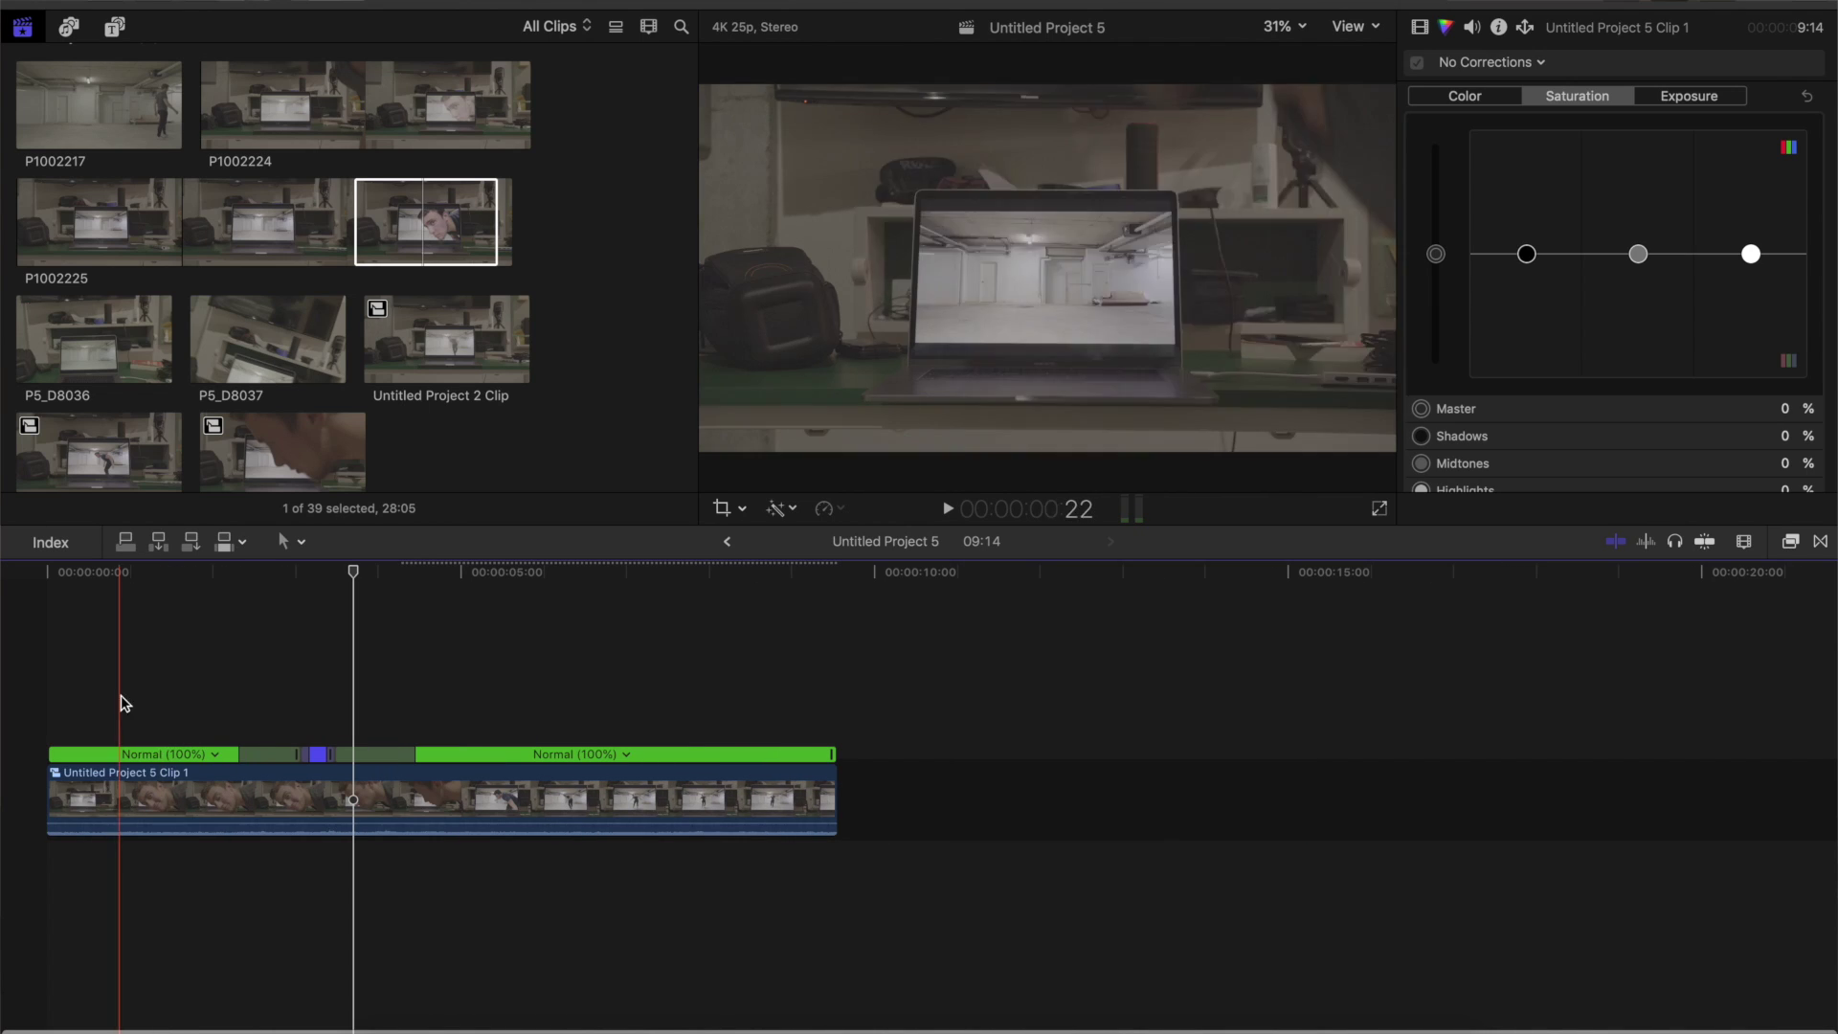
Select the compound clip near the timeline start and show the Effects browser listing Color Board and 50s TV.
{"action": "left_click", "coordinate": [165, 677]}
{"action": "left_click", "coordinate": [166, 771]}
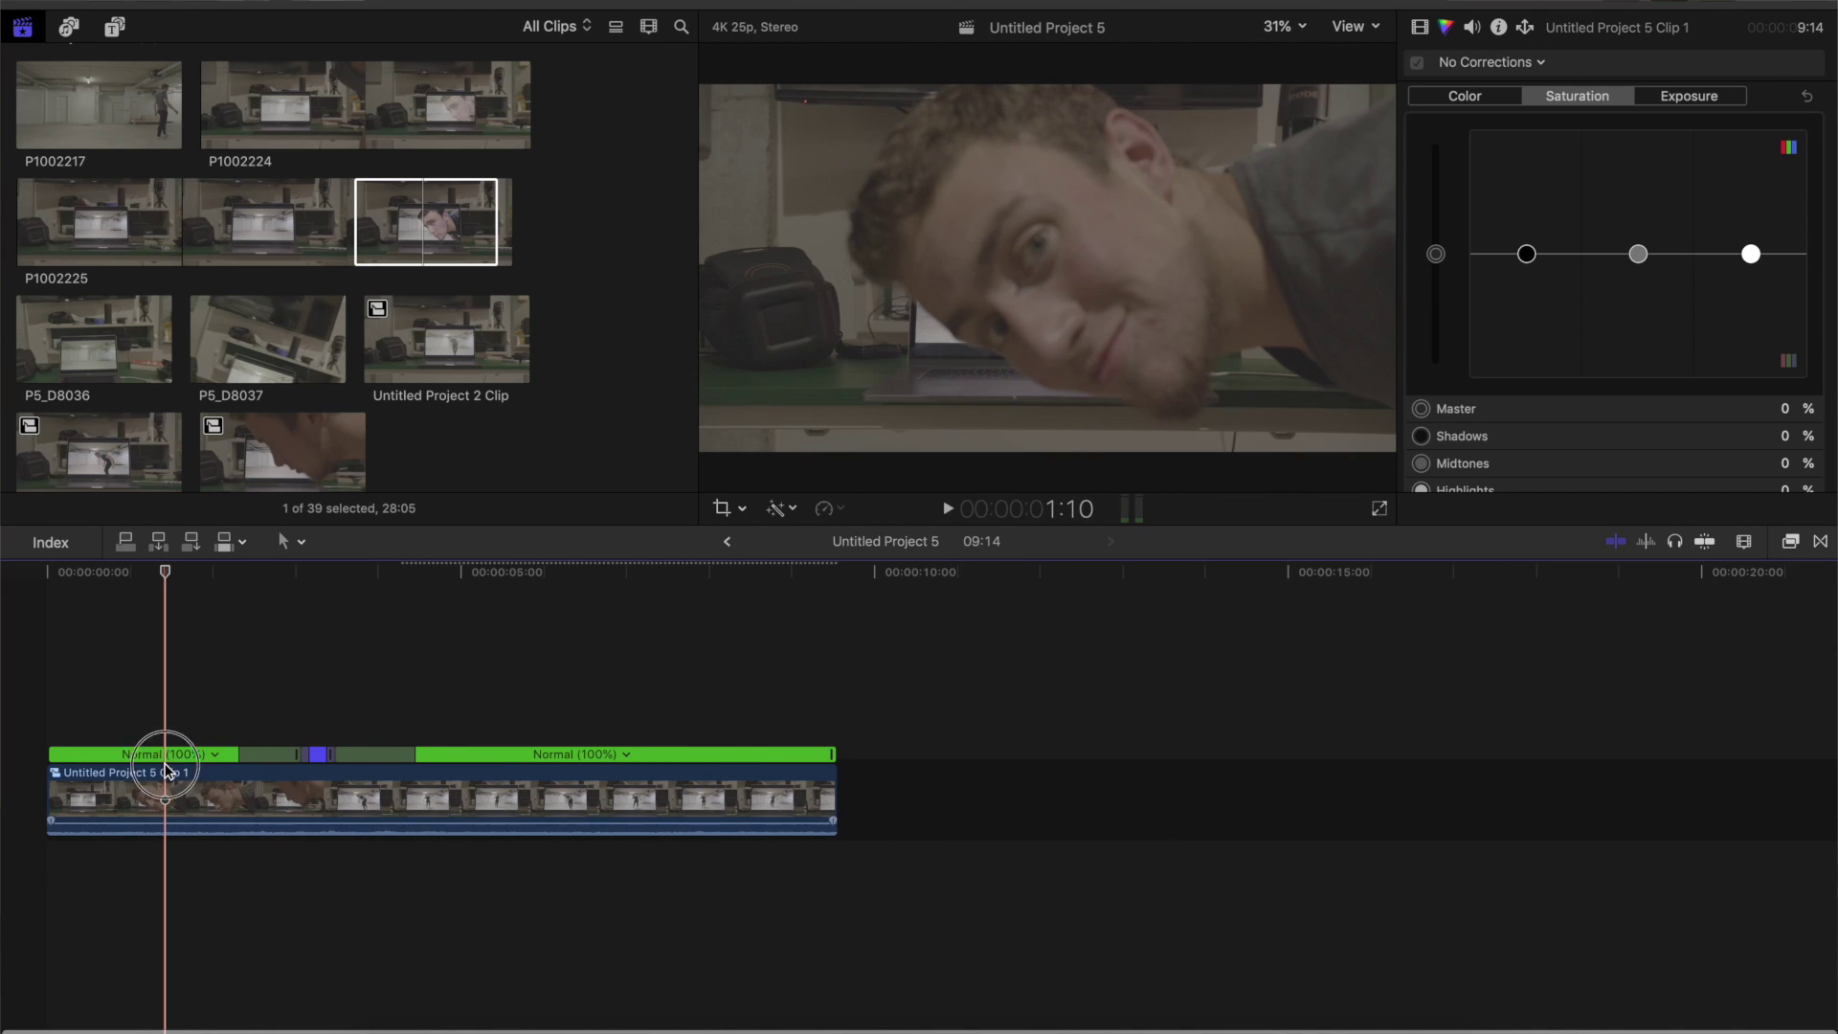
{"action": "left_click", "coordinate": [1790, 542]}
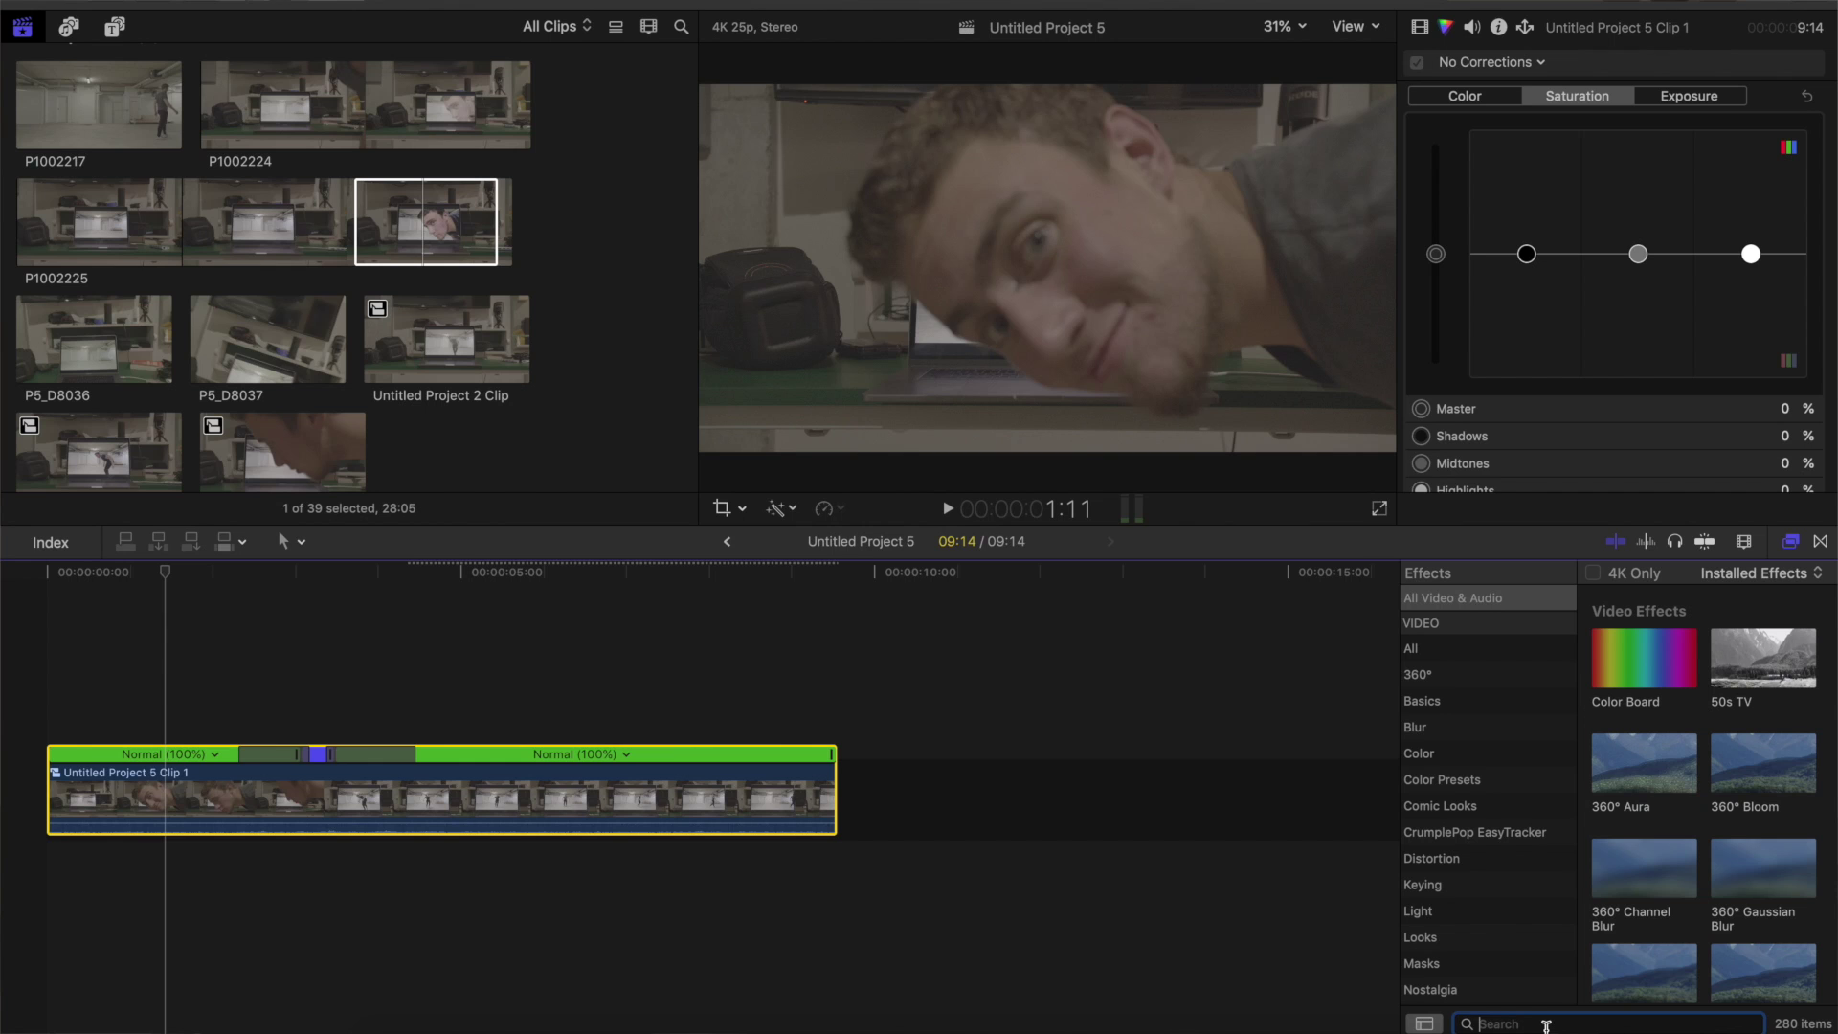